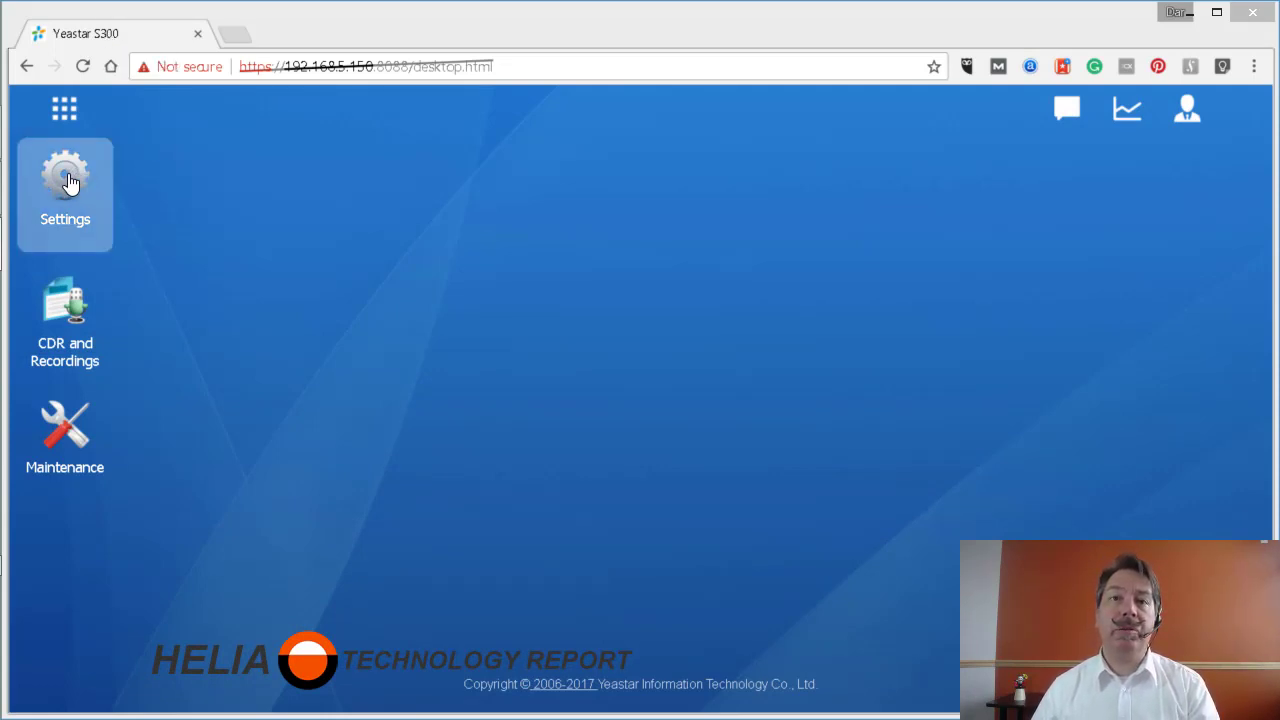
- Go to Settings > Storage to view the storage locations and the detected TF/SD card
{"action": "left_click", "coordinate": [84, 229]}
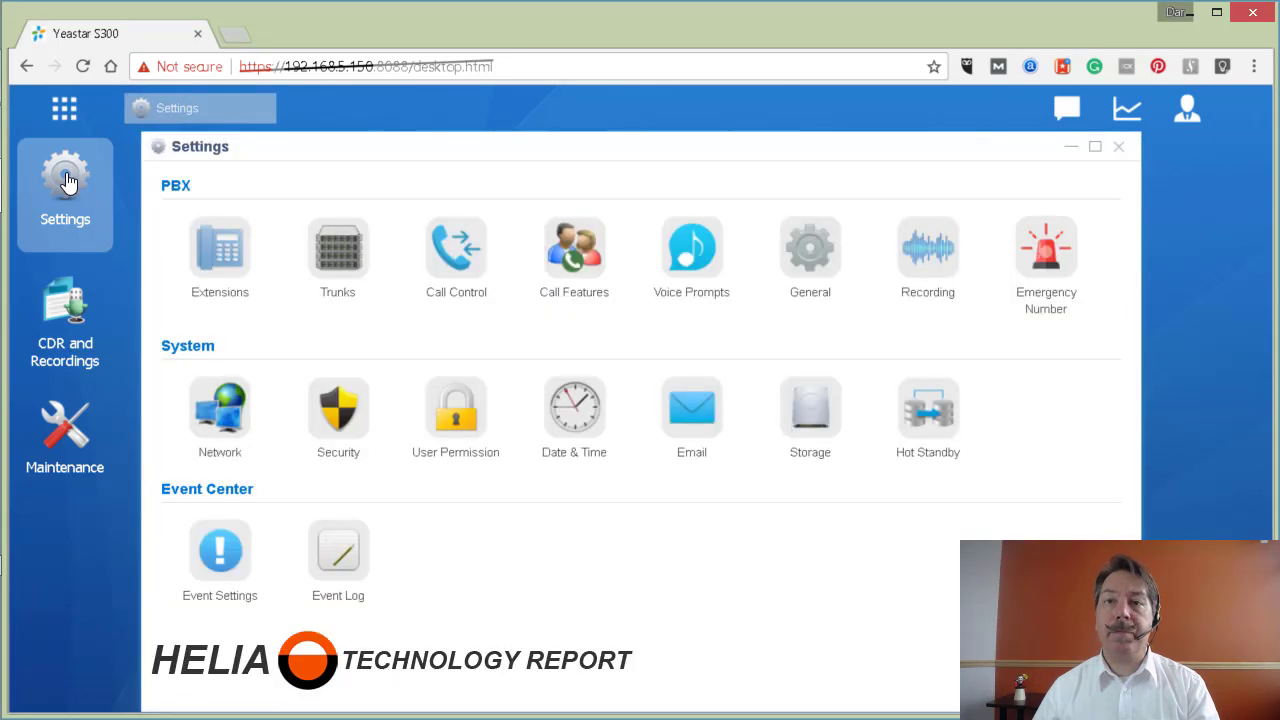
{"action": "left_click", "coordinate": [812, 255]}
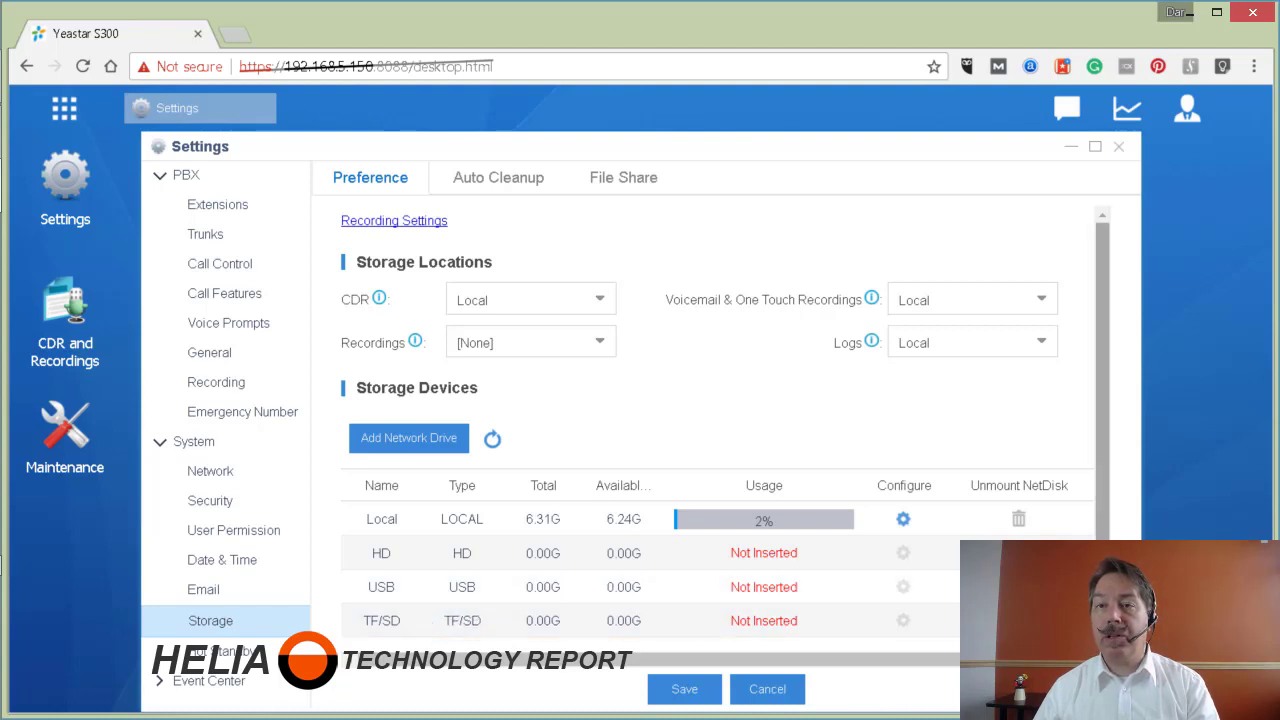
{"action": "scroll", "coordinate": [725, 420], "scroll_direction": "down", "scroll_amount": 1}
{"action": "scroll", "coordinate": [725, 420], "scroll_direction": "up", "scroll_amount": 1}
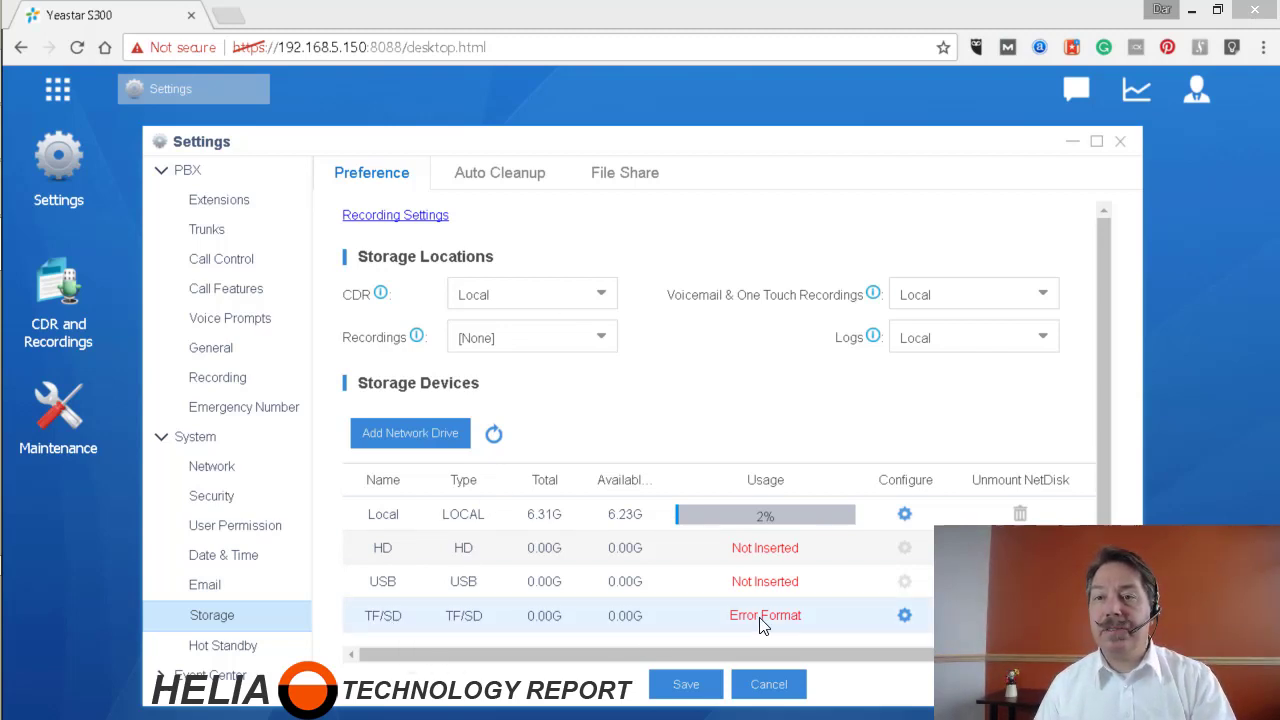
- Format the TF/SD card from its Configure gear, confirm erasing it, and acknowledge success
{"action": "left_click", "coordinate": [904, 615]}
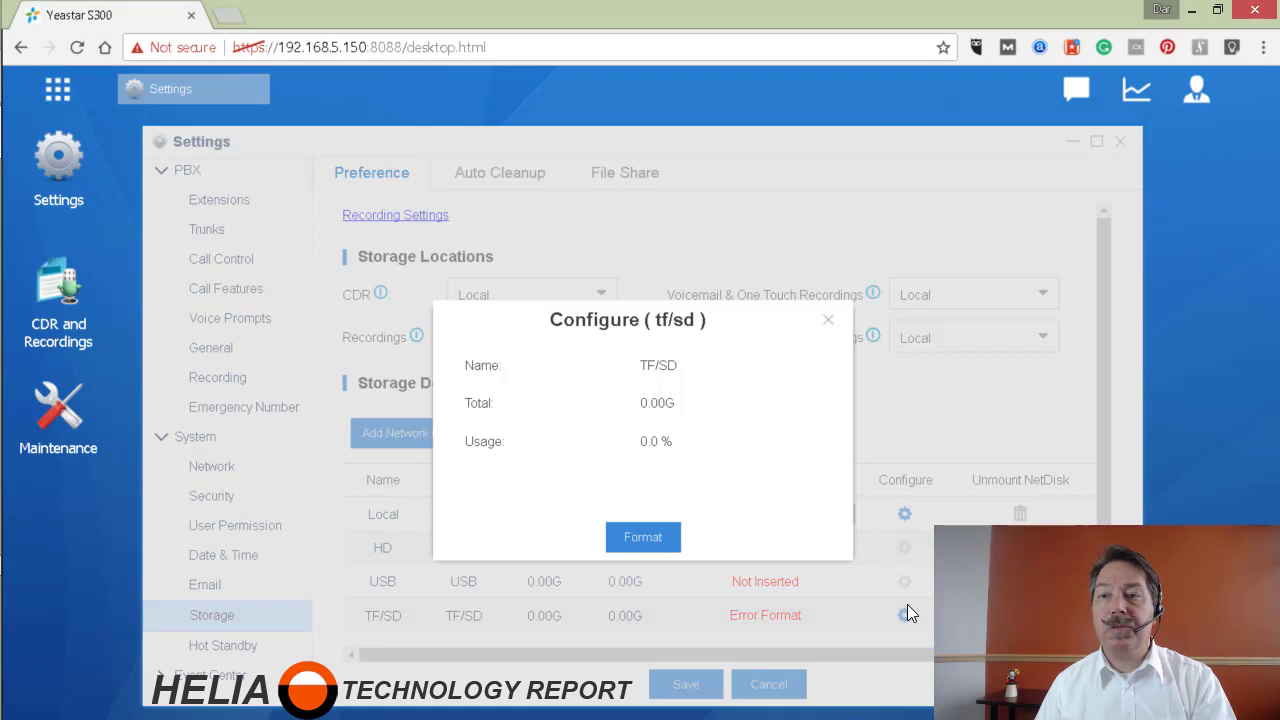
{"action": "left_click", "coordinate": [643, 543]}
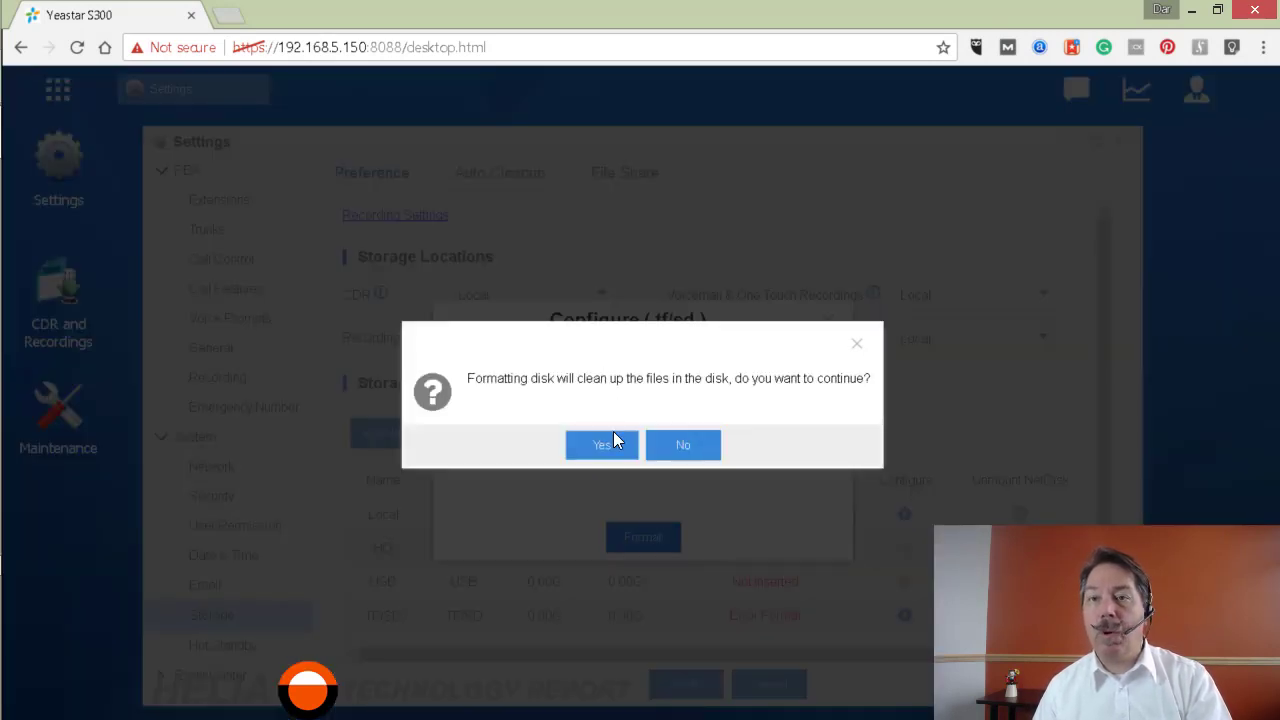
{"action": "left_click", "coordinate": [600, 450]}
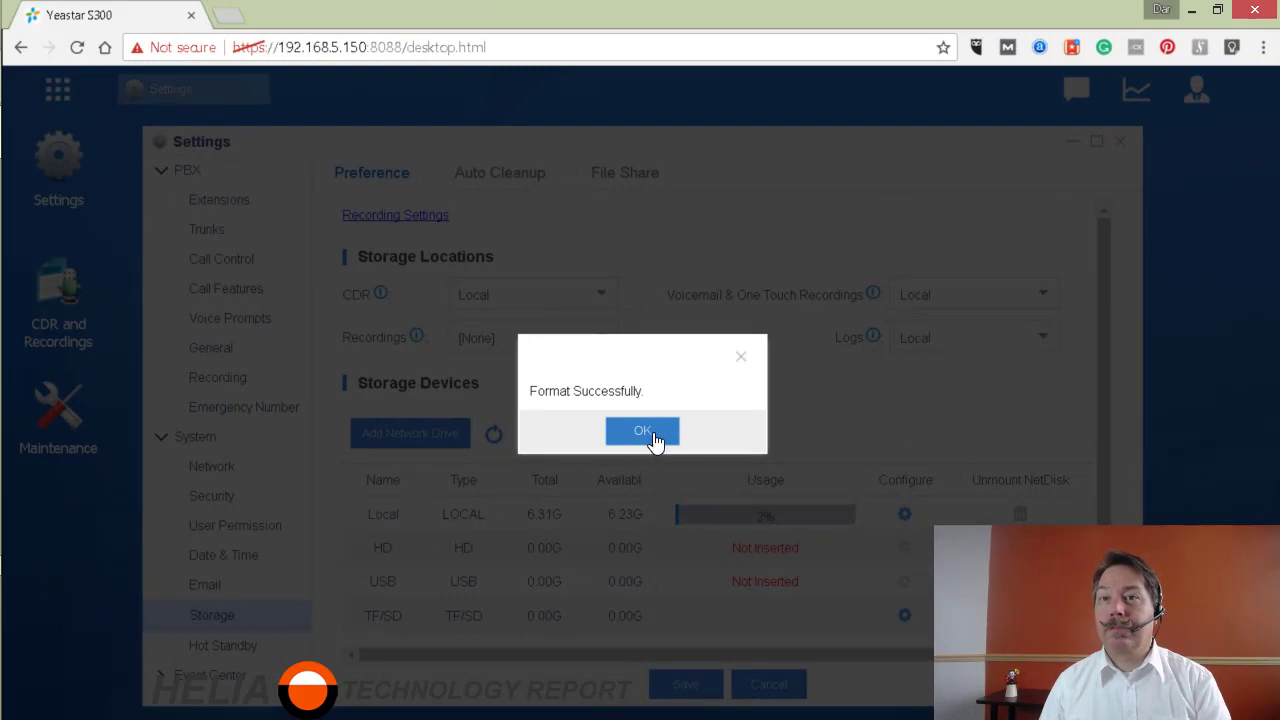
{"action": "left_click", "coordinate": [648, 438]}
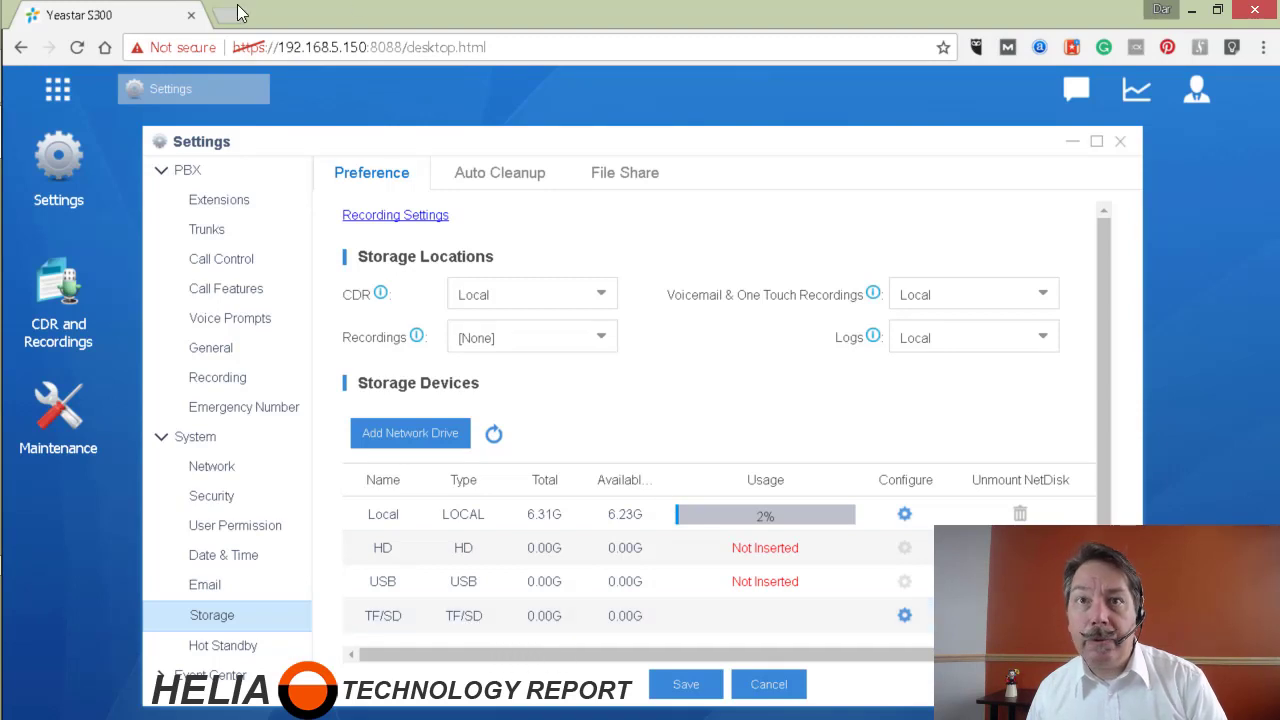
- Reload the web interface and return to the Settings > Storage page
{"action": "left_click", "coordinate": [77, 47]}
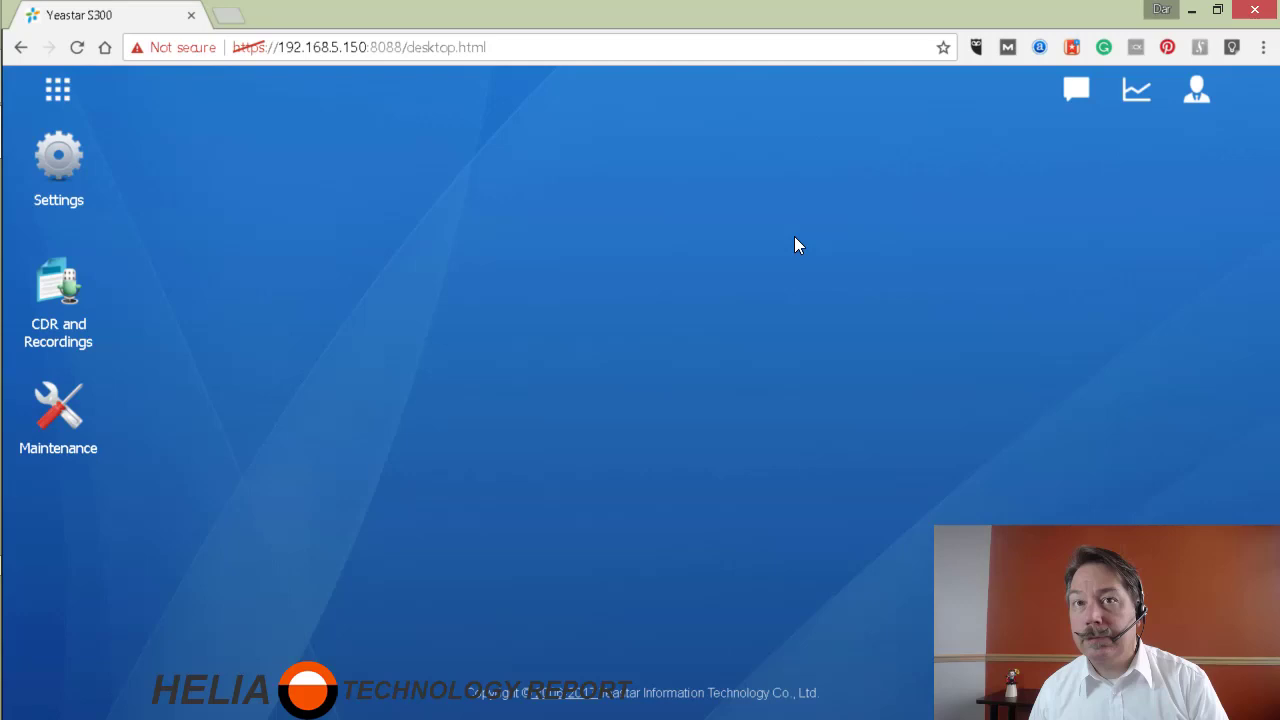
{"action": "left_click", "coordinate": [55, 166]}
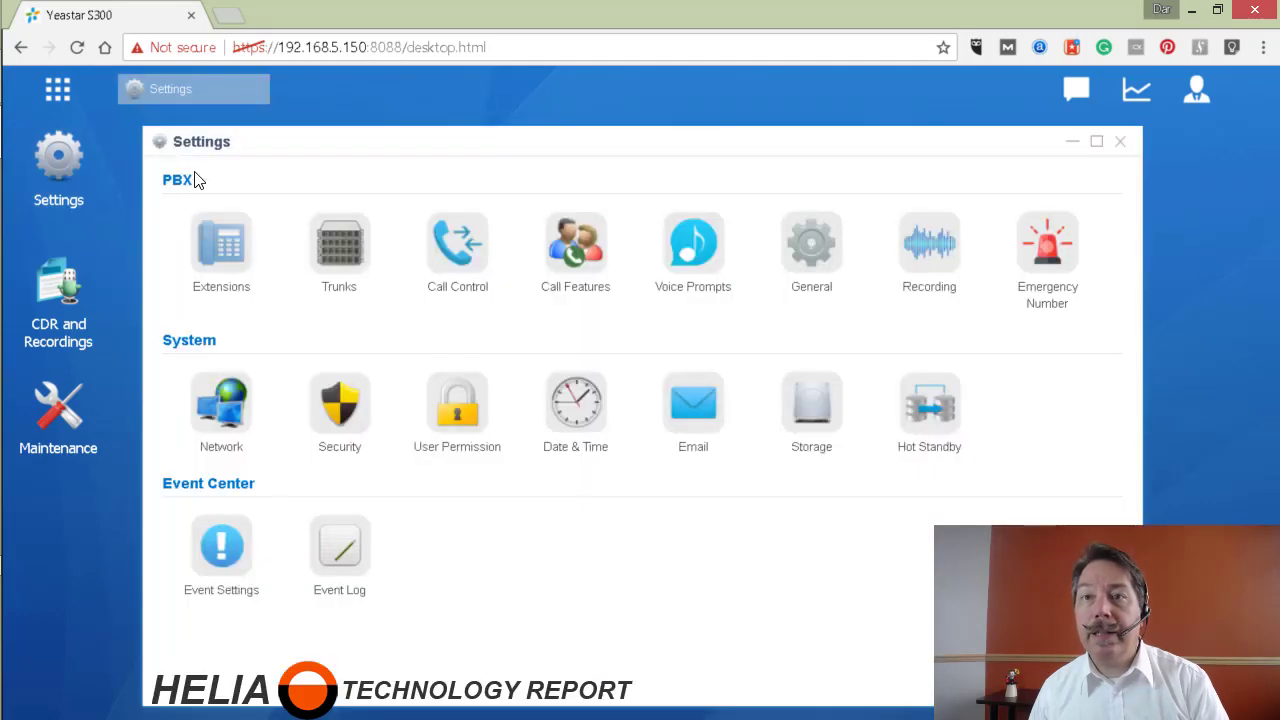
{"action": "left_click", "coordinate": [809, 245]}
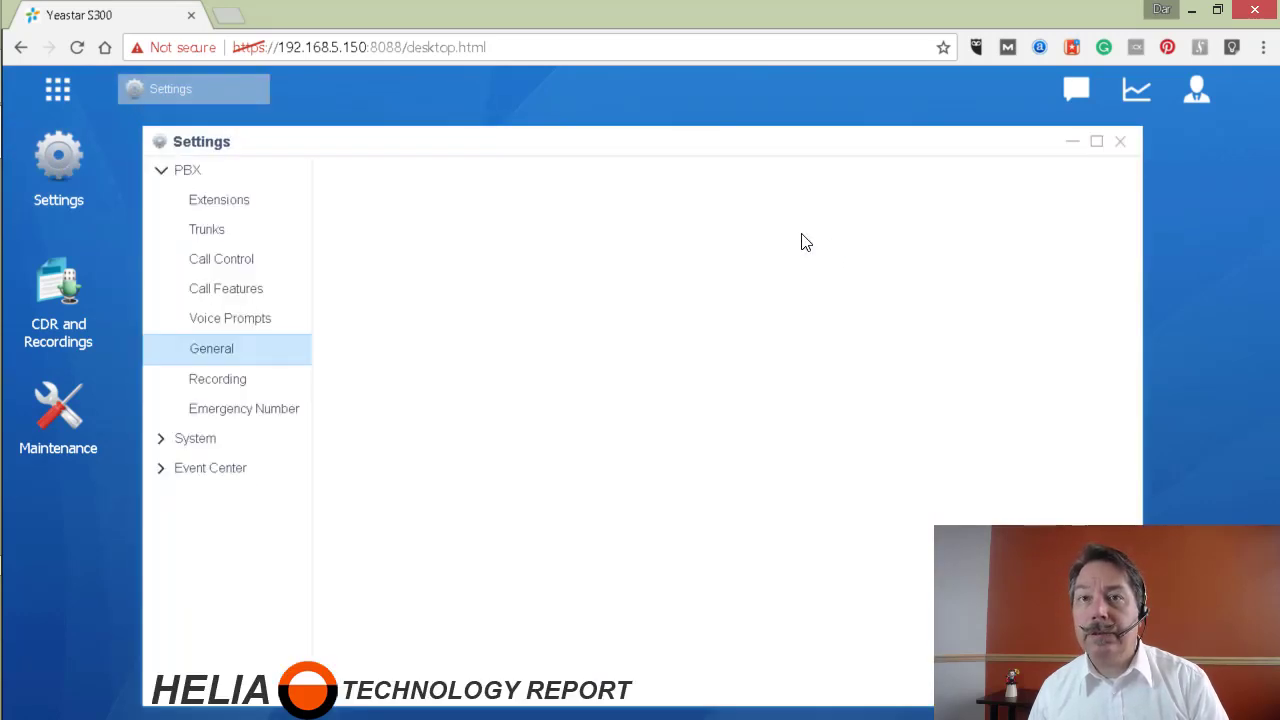
{"action": "left_click", "coordinate": [217, 377]}
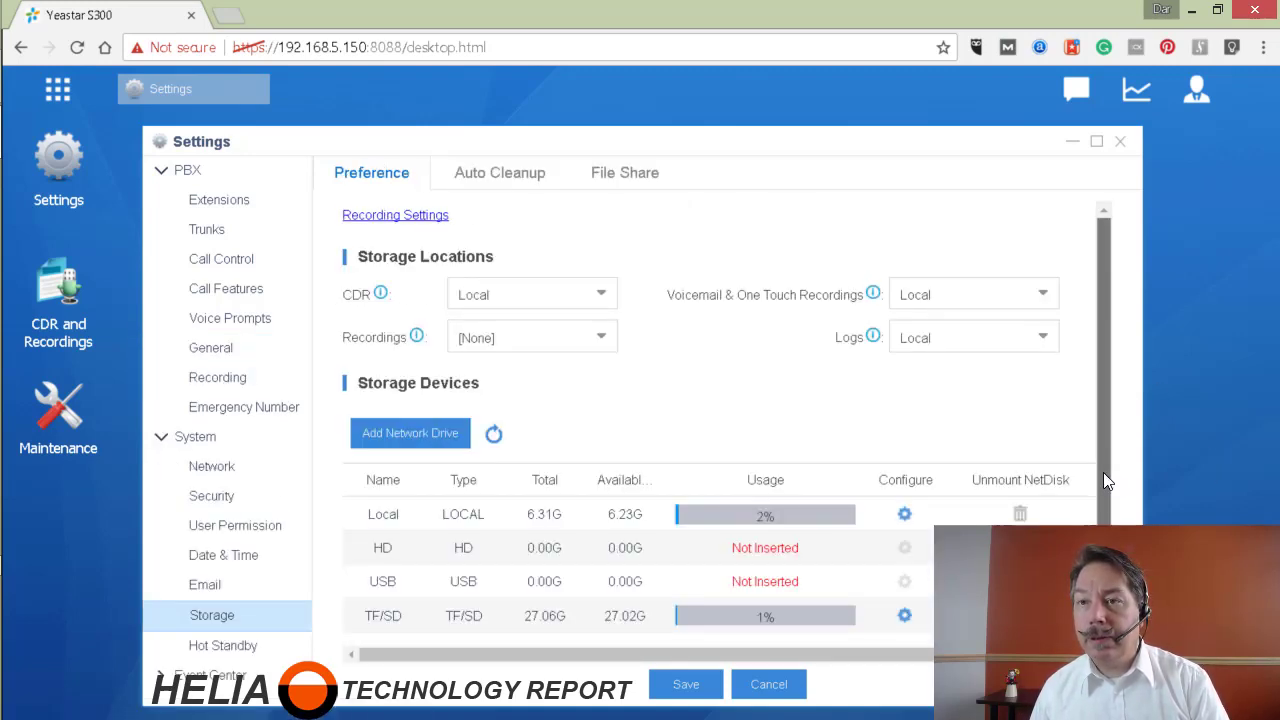
{"action": "scroll", "coordinate": [1103, 472], "scroll_direction": "down", "scroll_amount": 1}
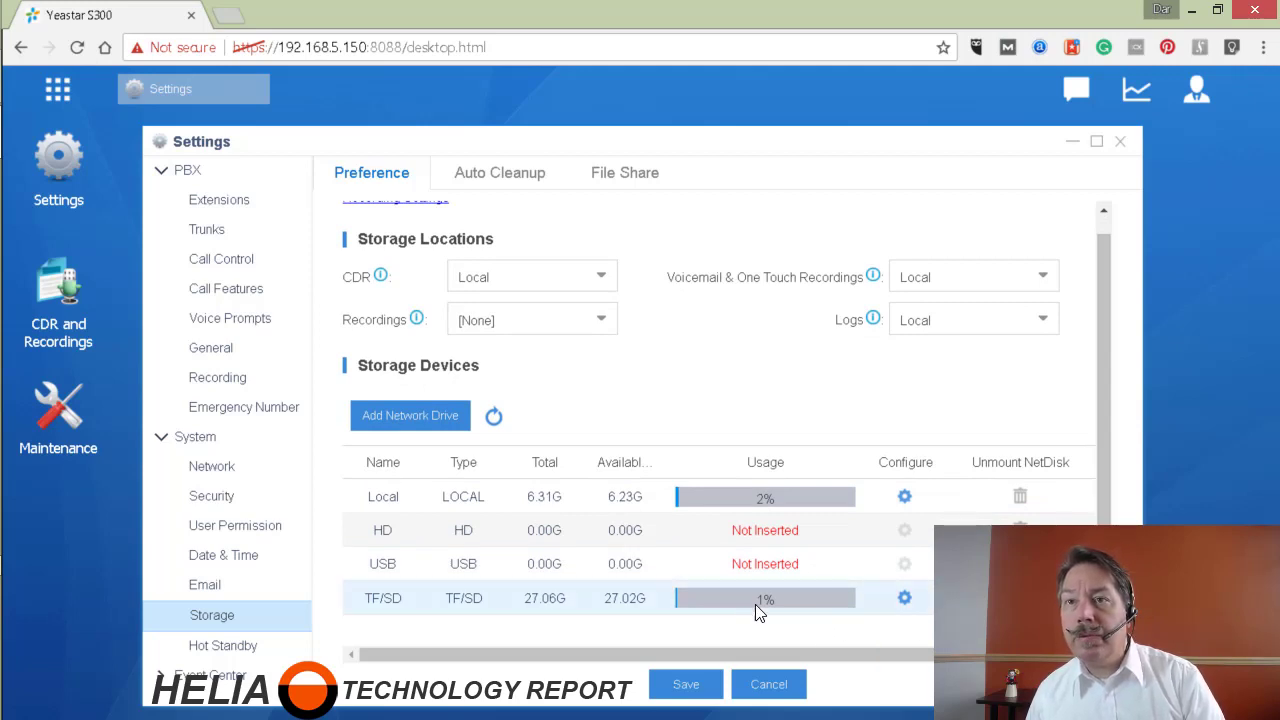
- Set the Recordings, CDR, Voicemail and Logs storage locations all to TF/SD
{"action": "left_click", "coordinate": [593, 328]}
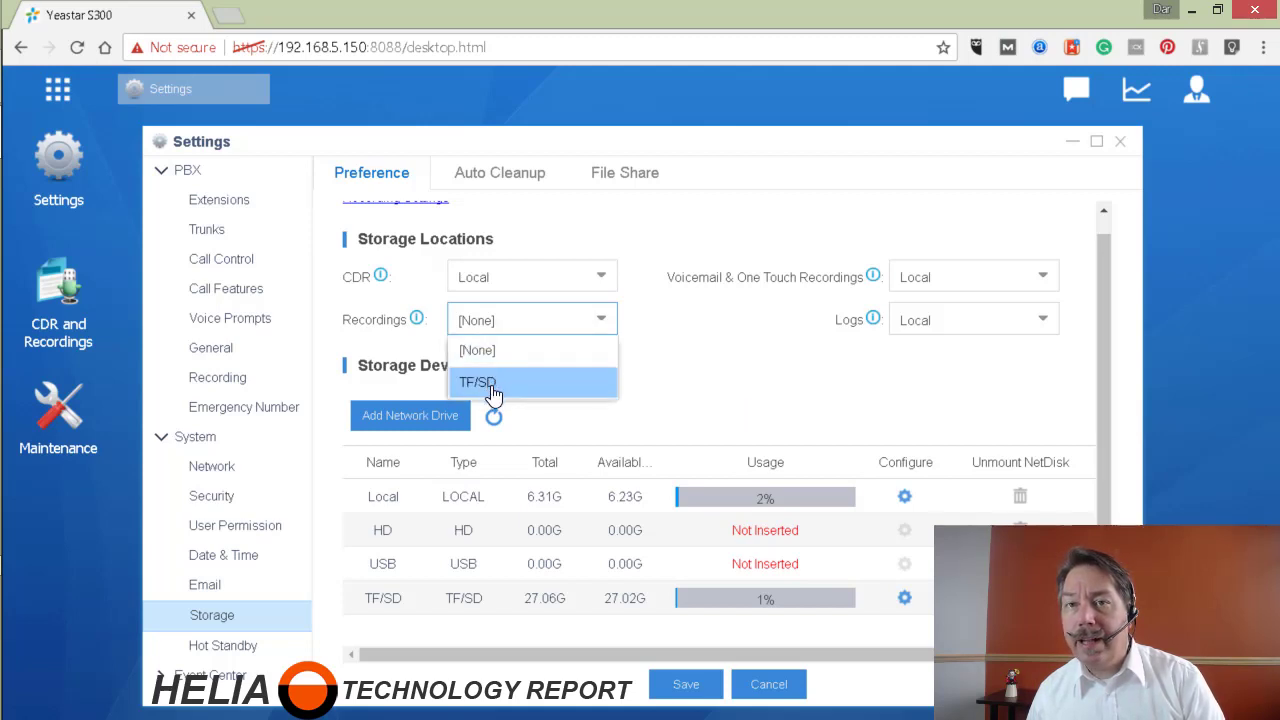
{"action": "left_click", "coordinate": [528, 383]}
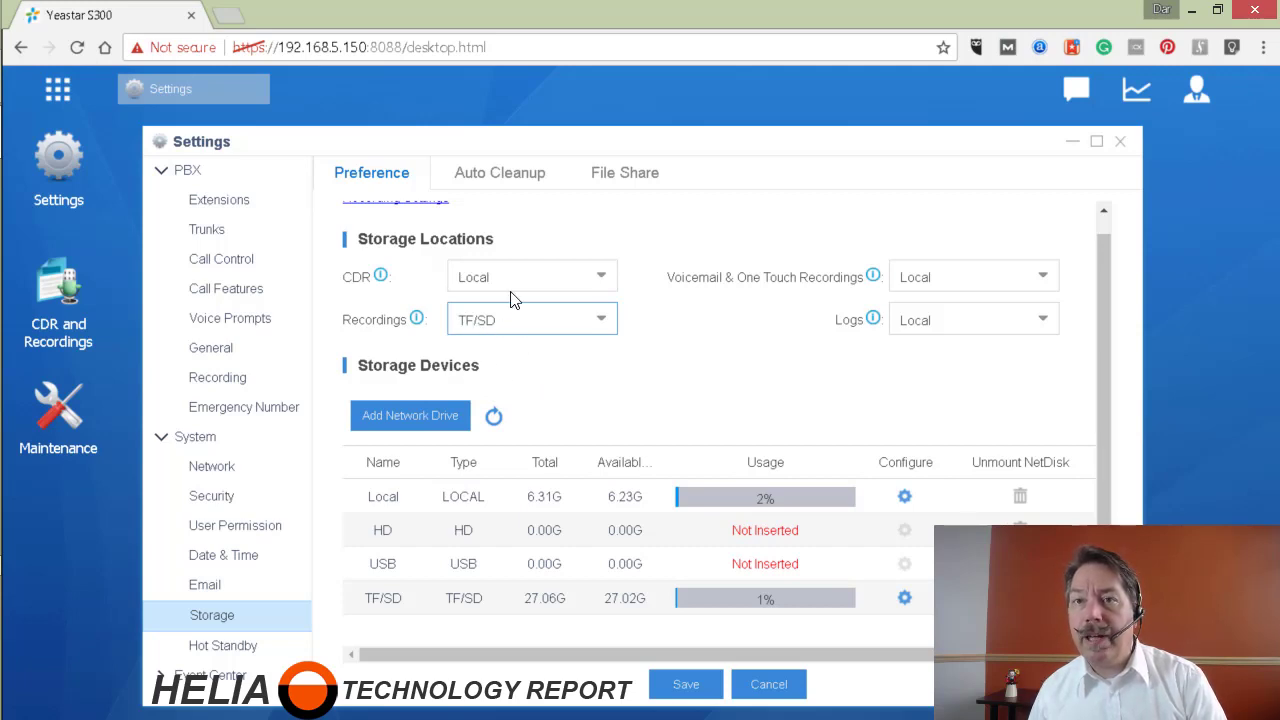
{"action": "left_click", "coordinate": [512, 285]}
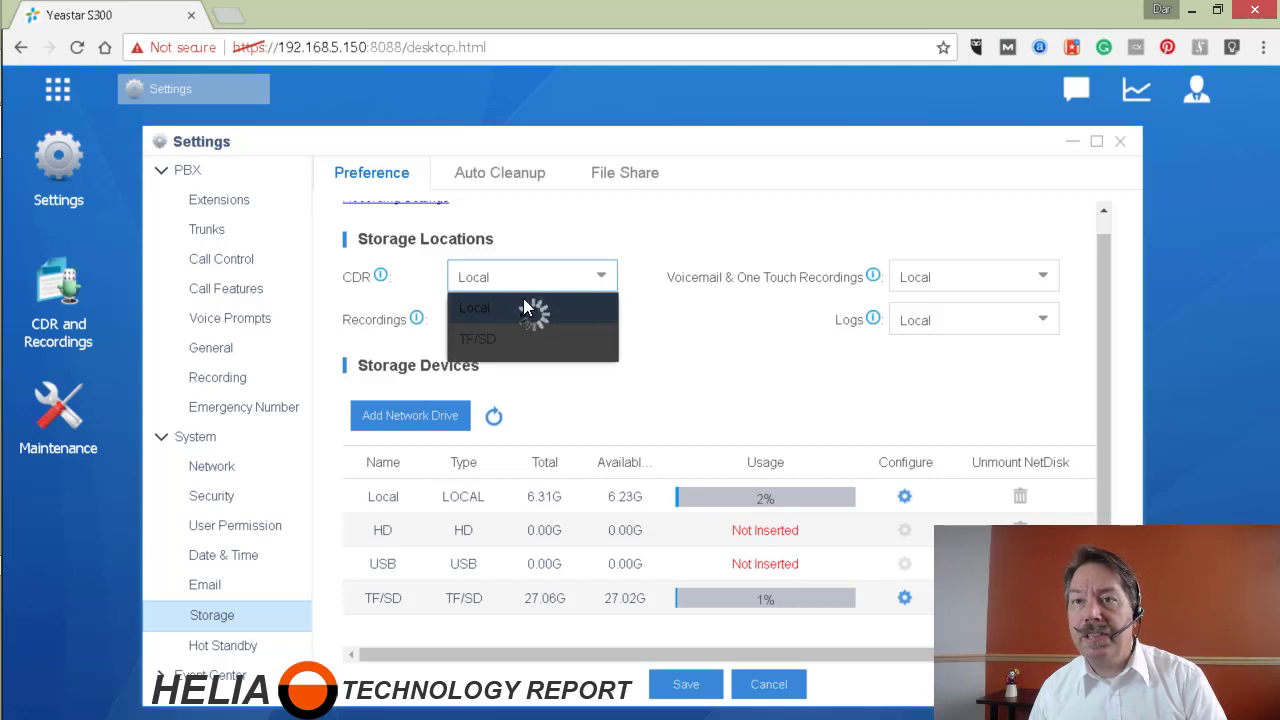
{"action": "left_click", "coordinate": [514, 339]}
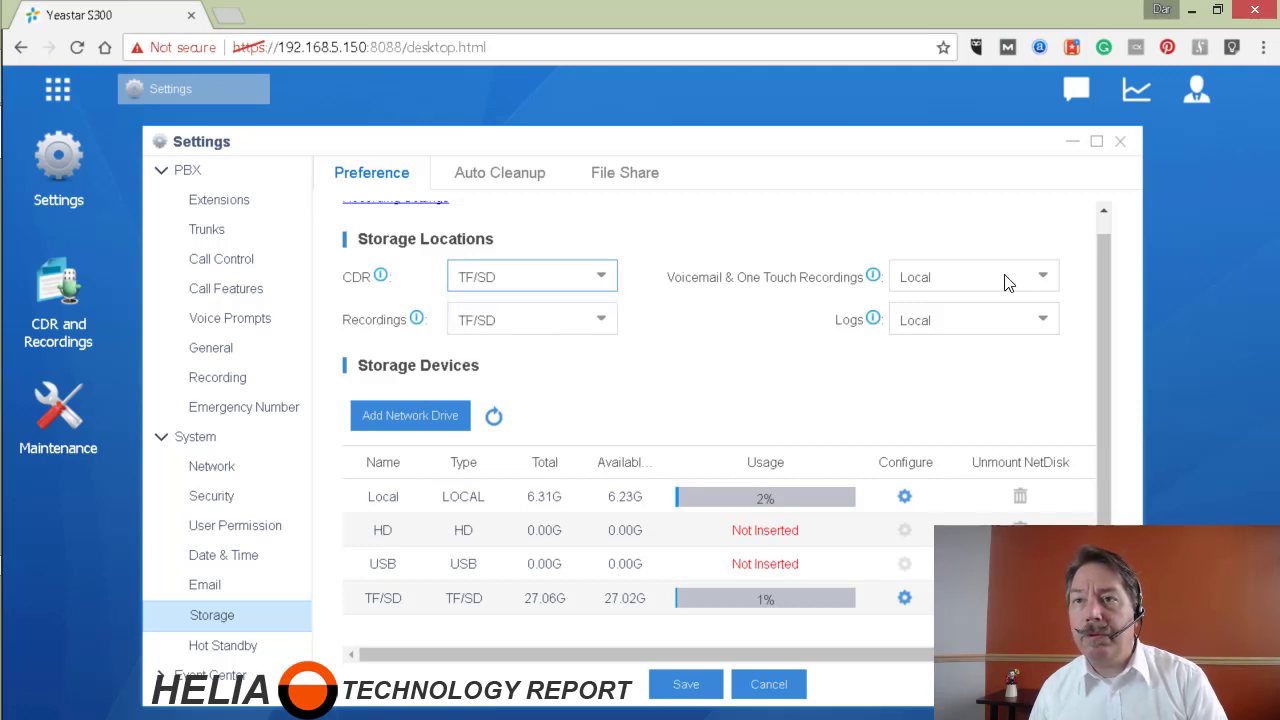
{"action": "left_click", "coordinate": [990, 283]}
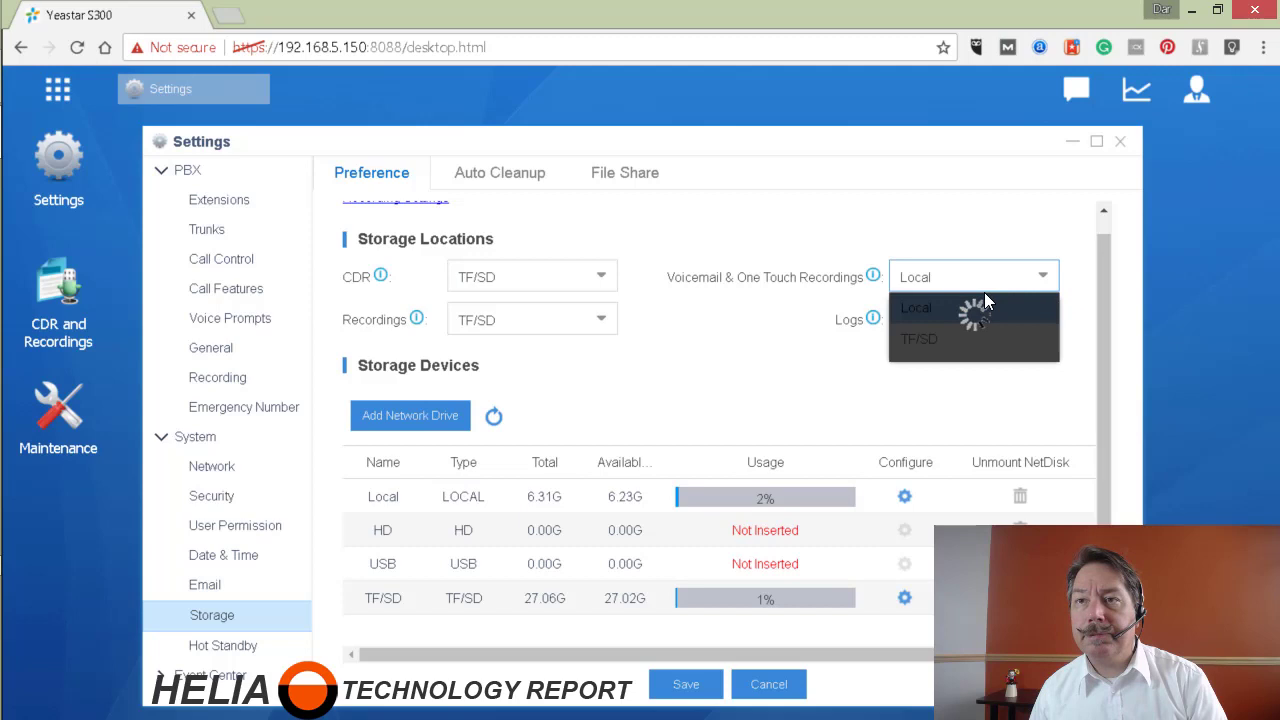
{"action": "left_click", "coordinate": [951, 341]}
{"action": "left_click", "coordinate": [948, 329]}
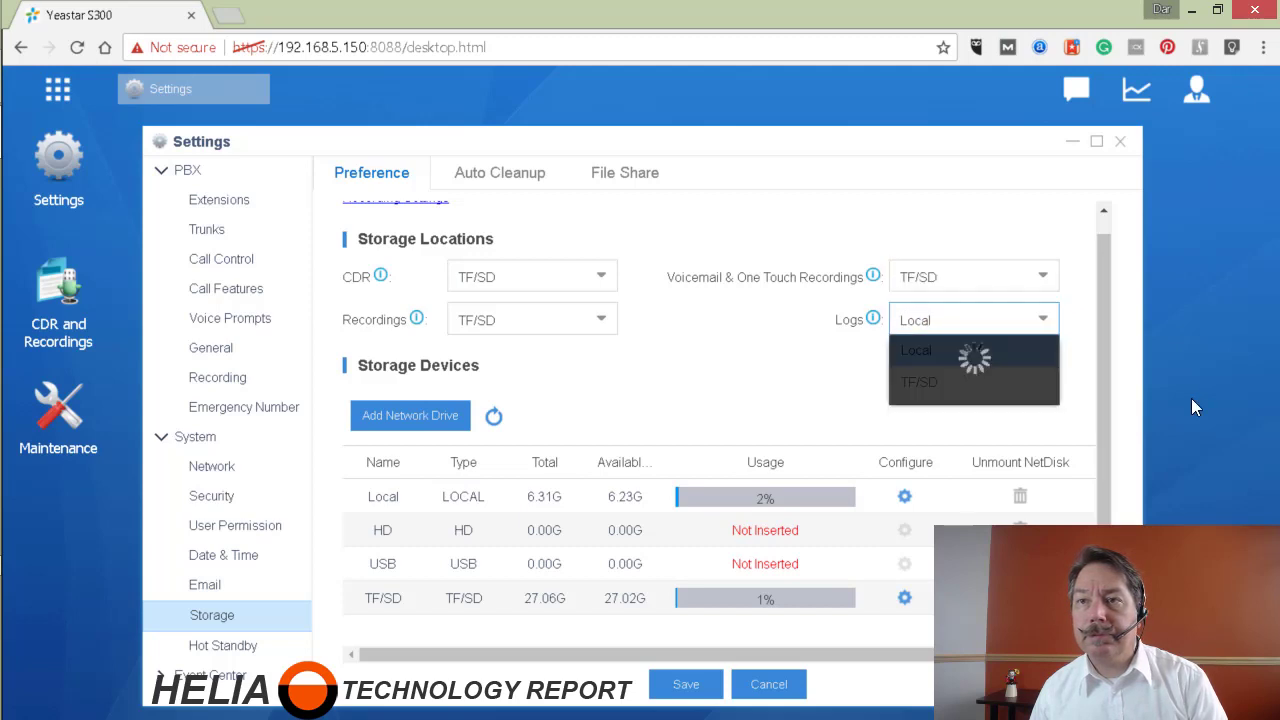
{"action": "left_click", "coordinate": [957, 386]}
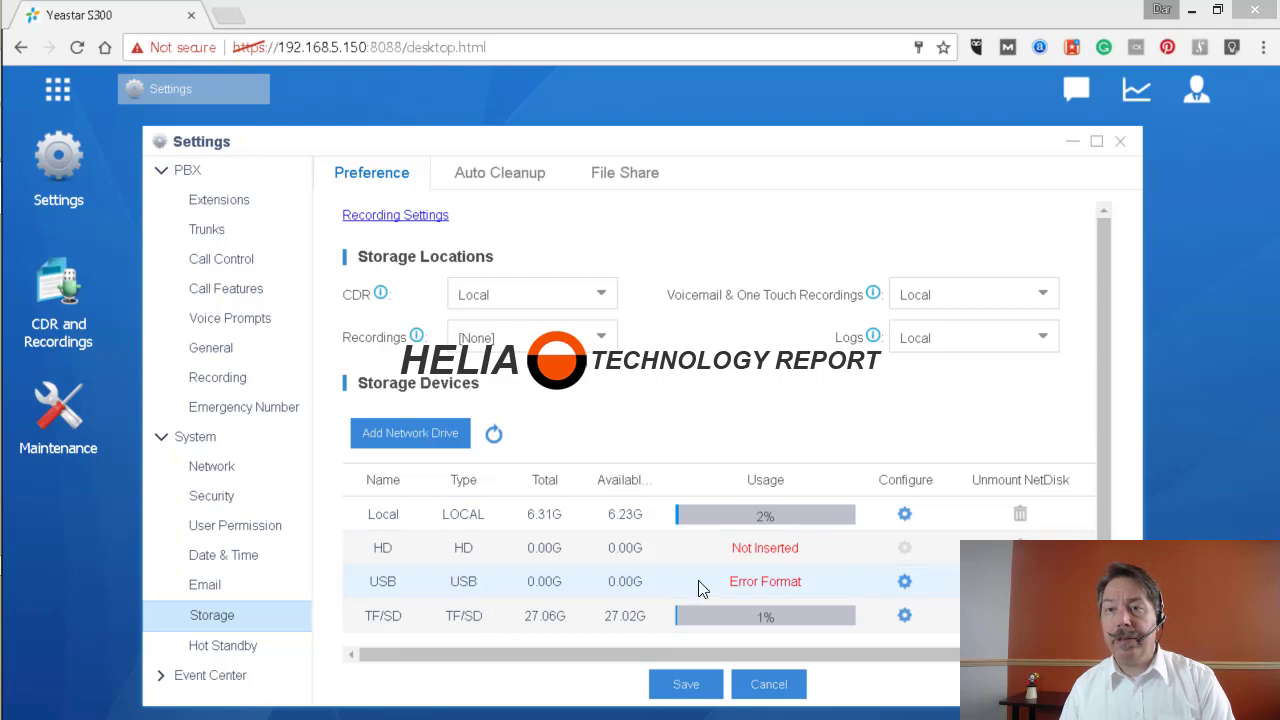
- Format the USB drive from its Configure gear, confirm with Yes, and acknowledge success
{"action": "left_click", "coordinate": [904, 583]}
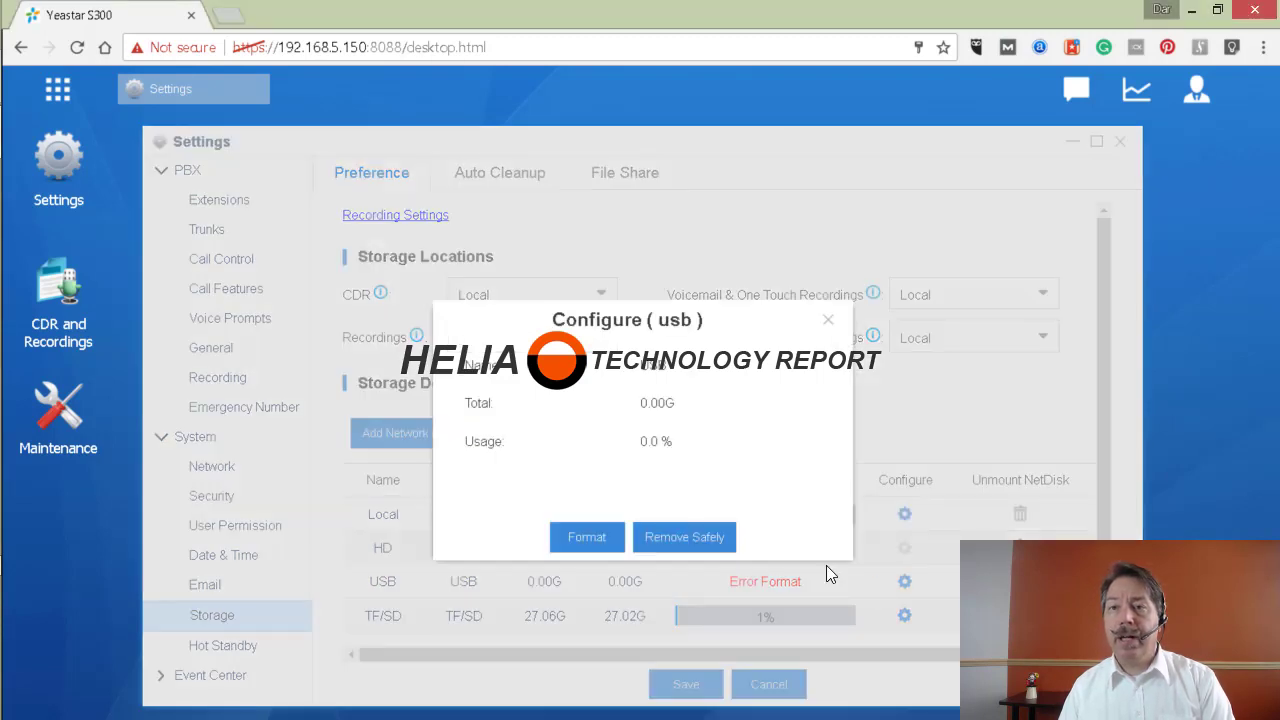
{"action": "left_click", "coordinate": [590, 533]}
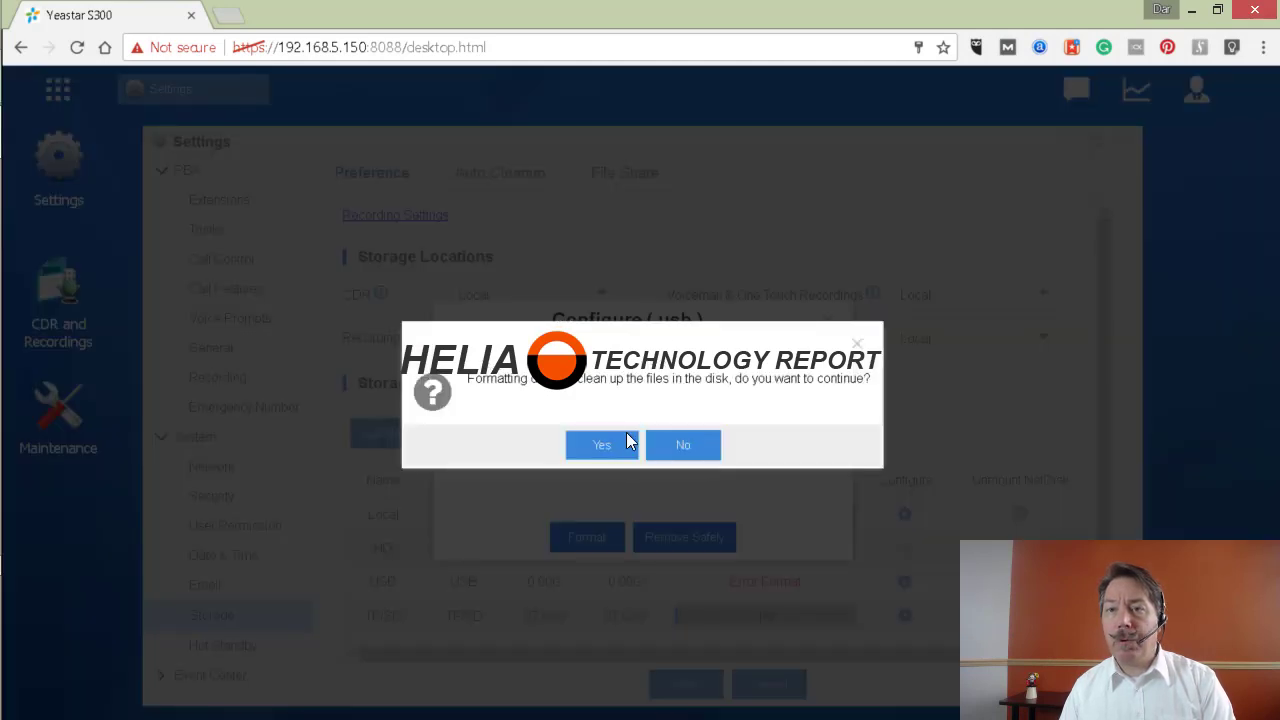
{"action": "left_click", "coordinate": [605, 450]}
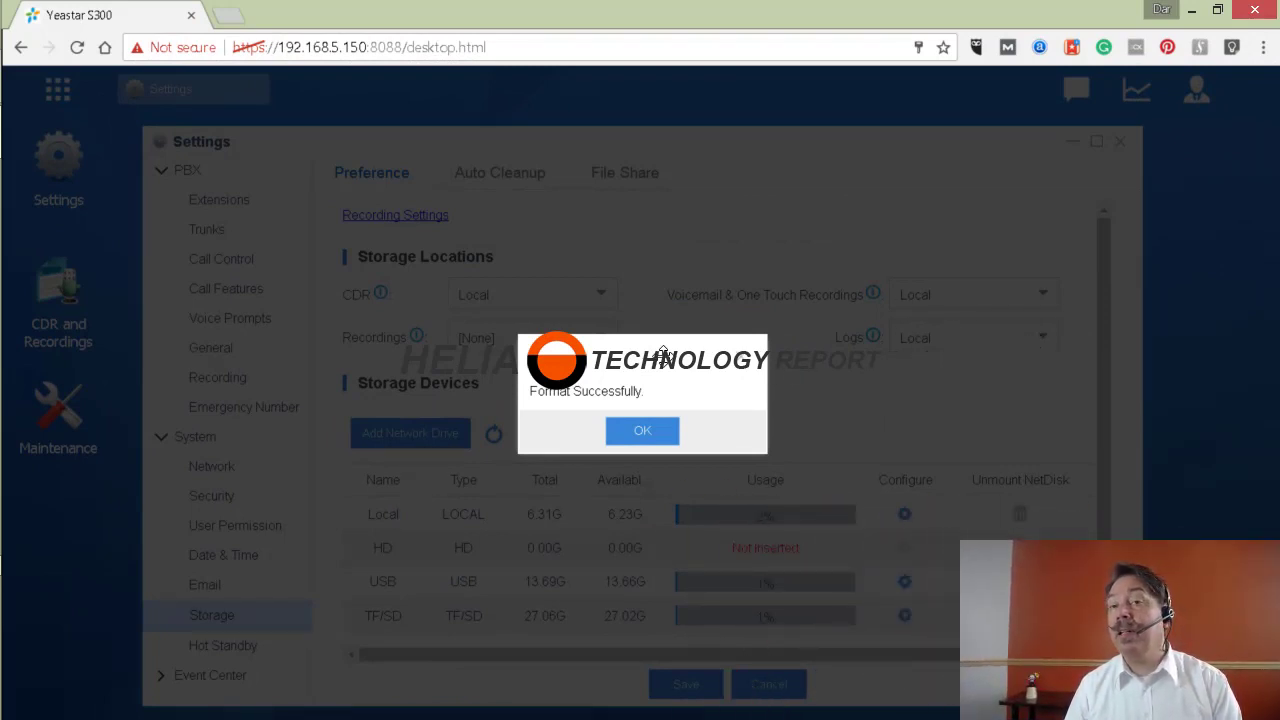
{"action": "left_click", "coordinate": [642, 428]}
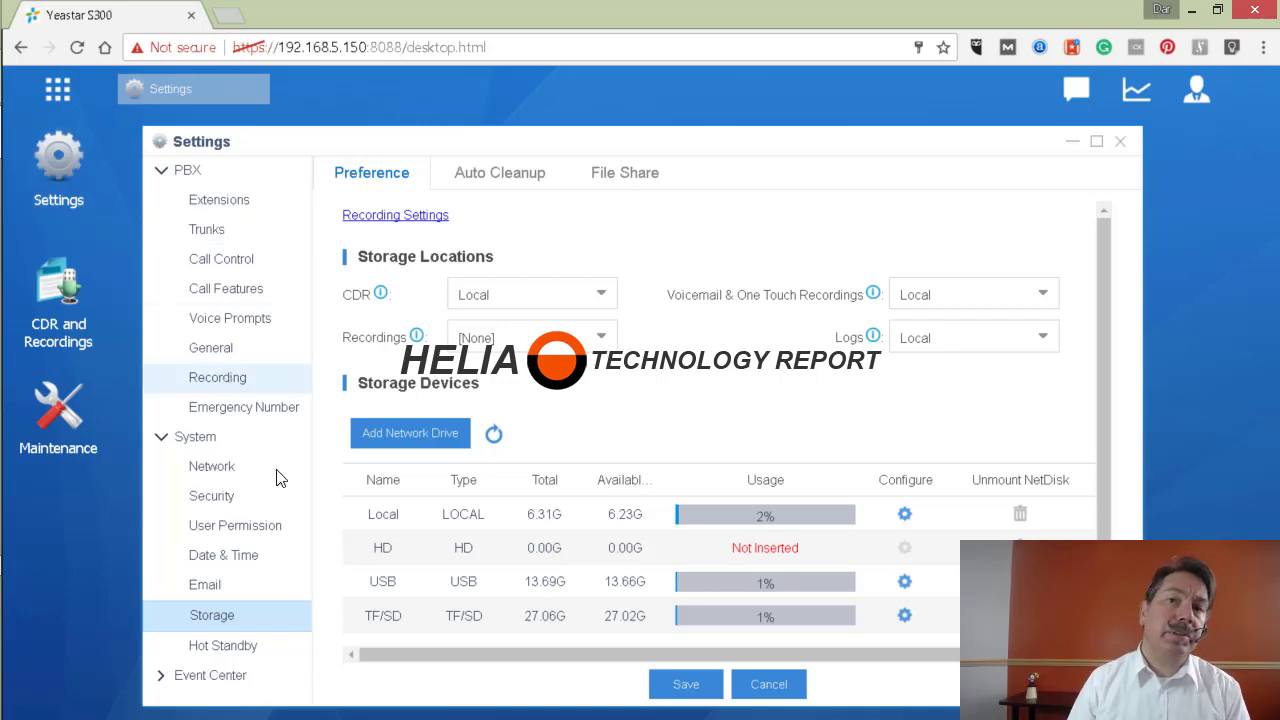
- Return to Storage via the Recording page's link and set CDR storage to USB
{"action": "left_click", "coordinate": [221, 377]}
{"action": "left_click", "coordinate": [380, 212]}
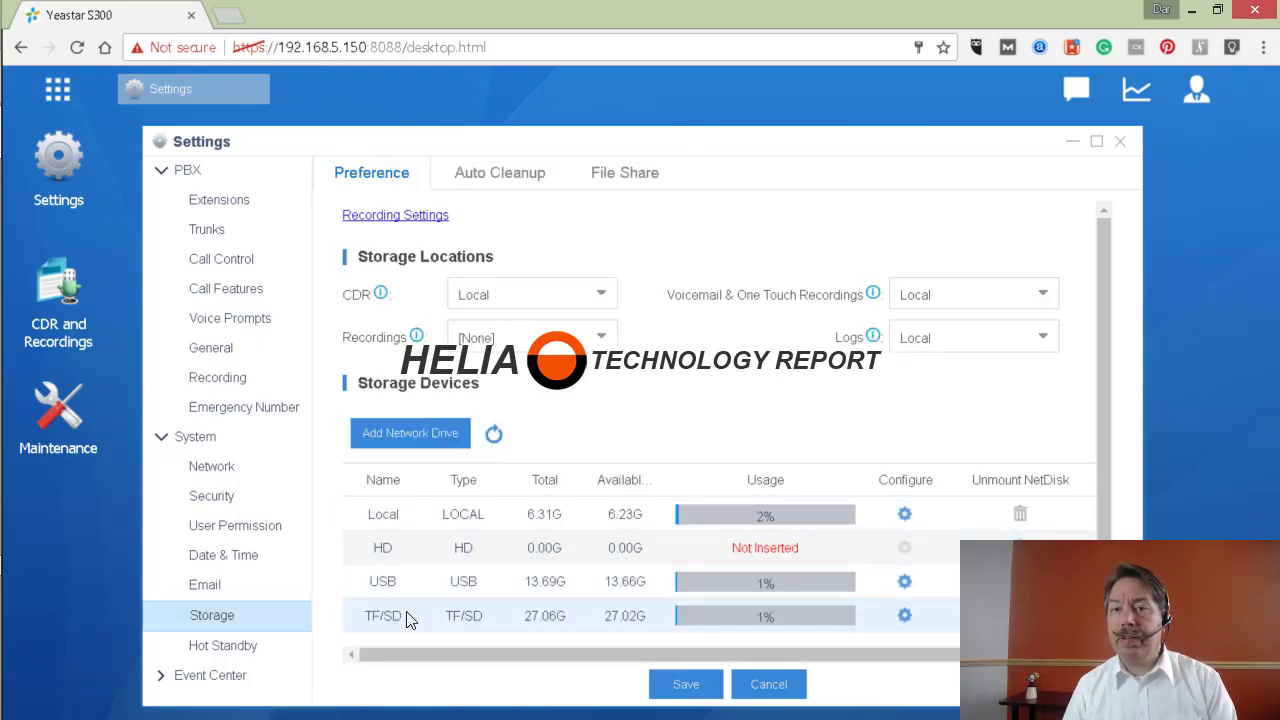
{"action": "left_click", "coordinate": [571, 289]}
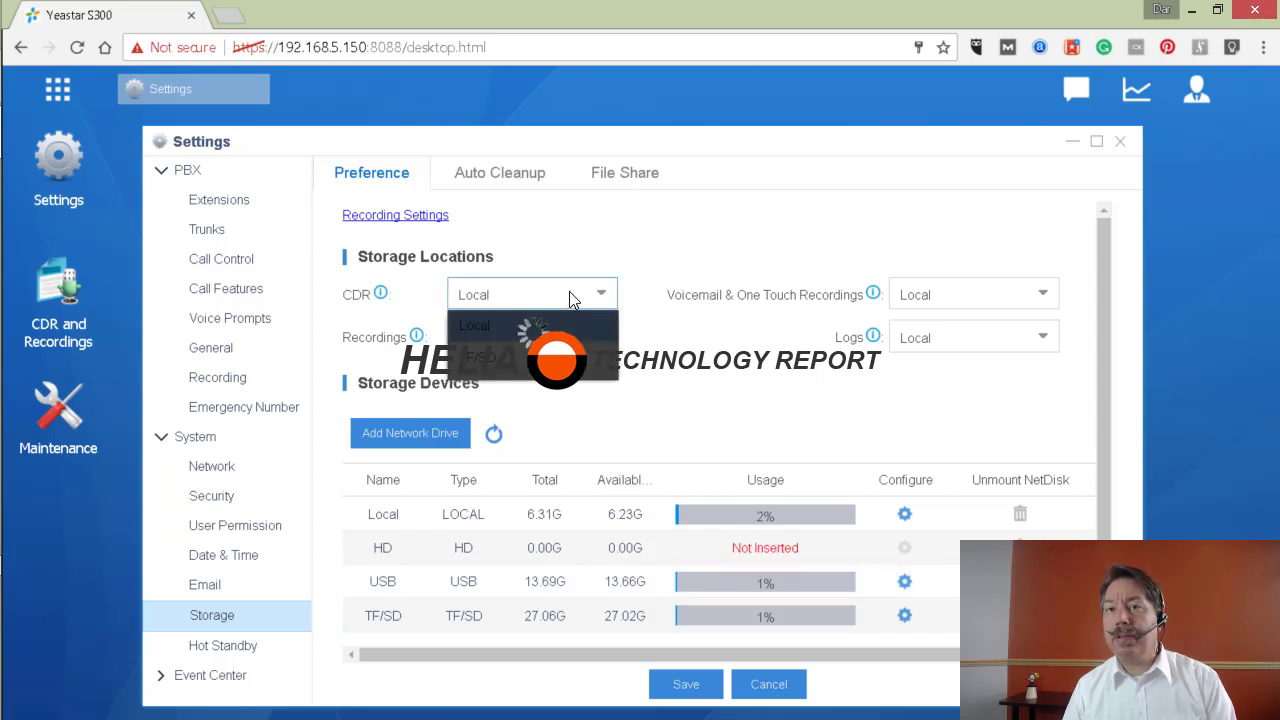
{"action": "left_click", "coordinate": [530, 357]}
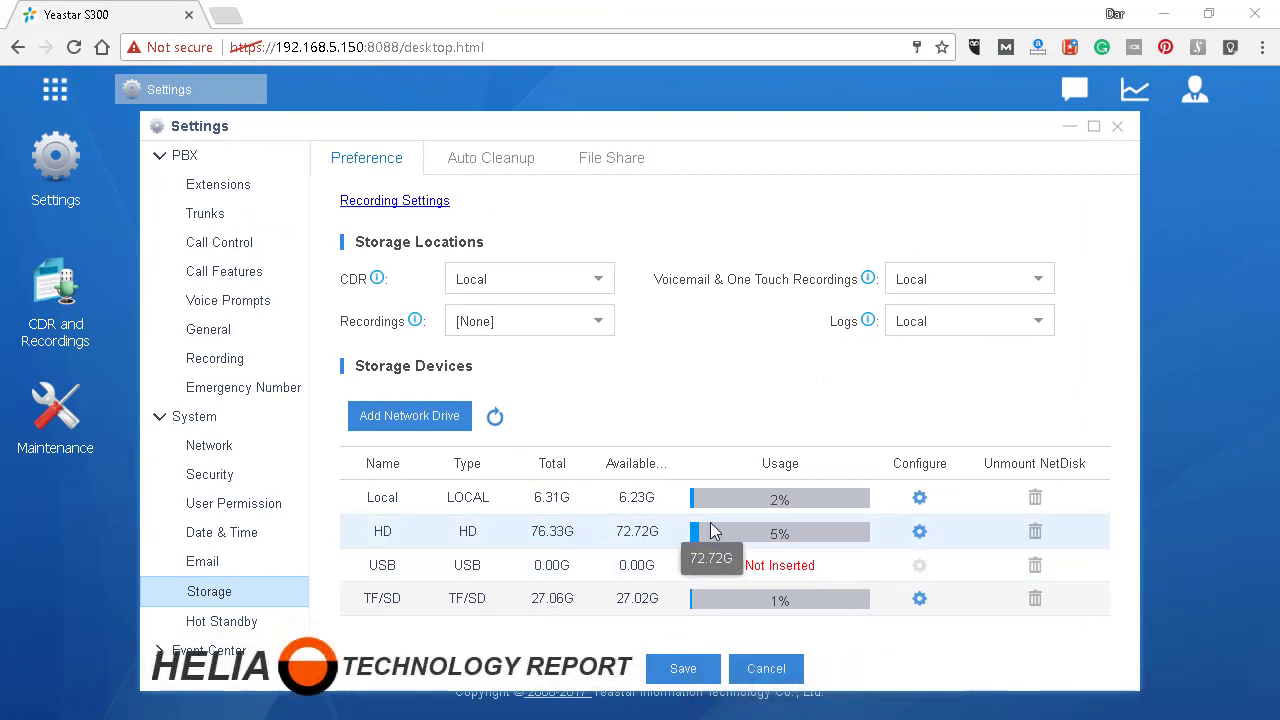
- Format the HD storage device from its Configure gear, confirming with Yes
{"action": "mouse_move", "coordinate": [714, 533]}
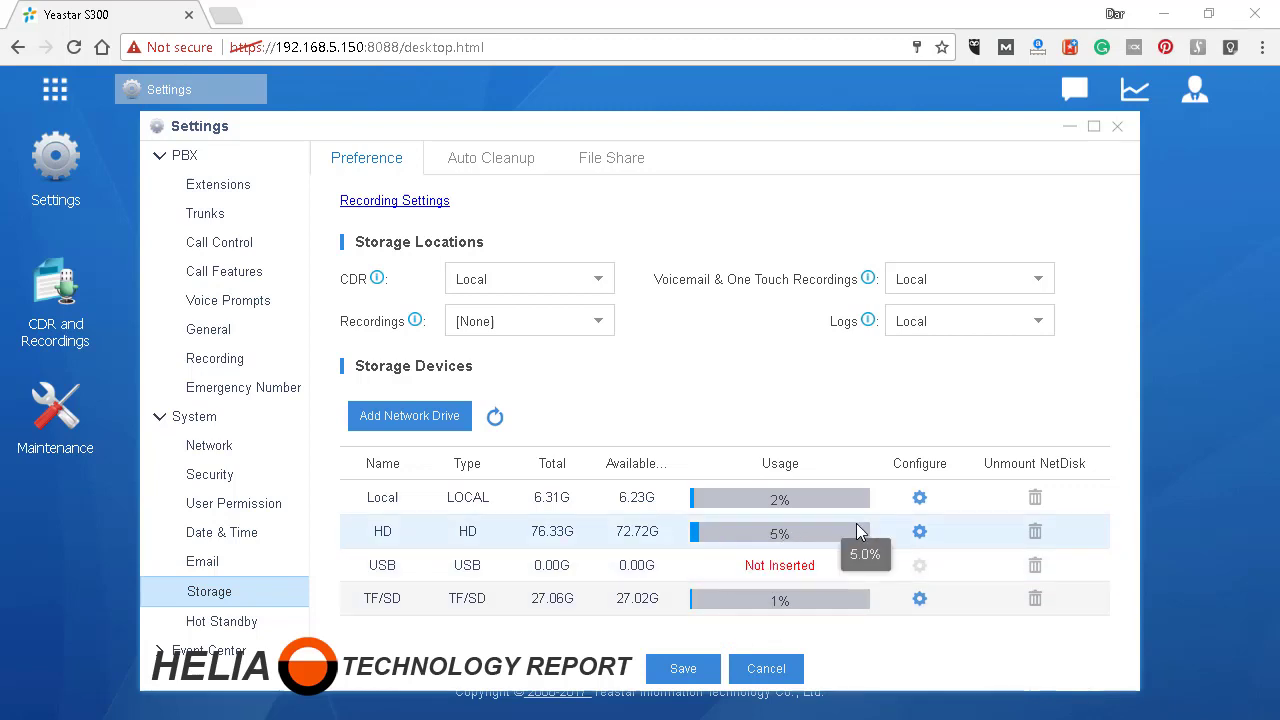
{"action": "left_click", "coordinate": [920, 532]}
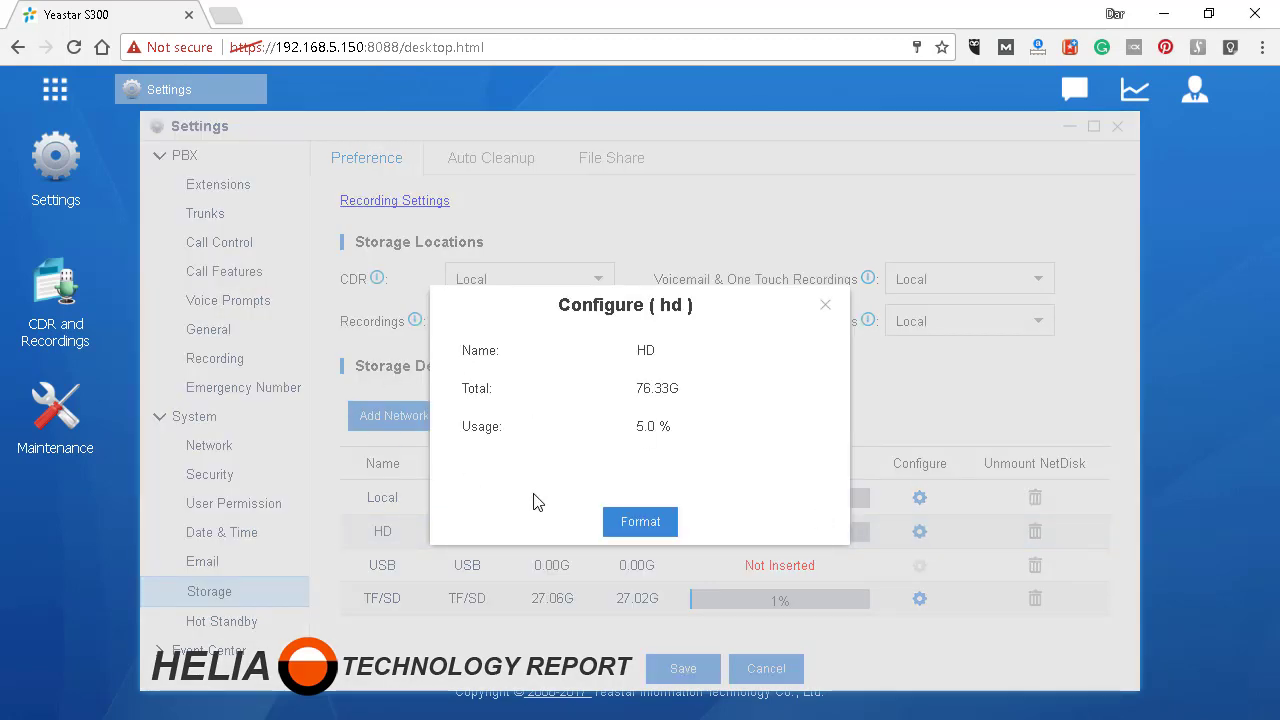
{"action": "left_click", "coordinate": [650, 530]}
{"action": "left_click", "coordinate": [617, 446]}
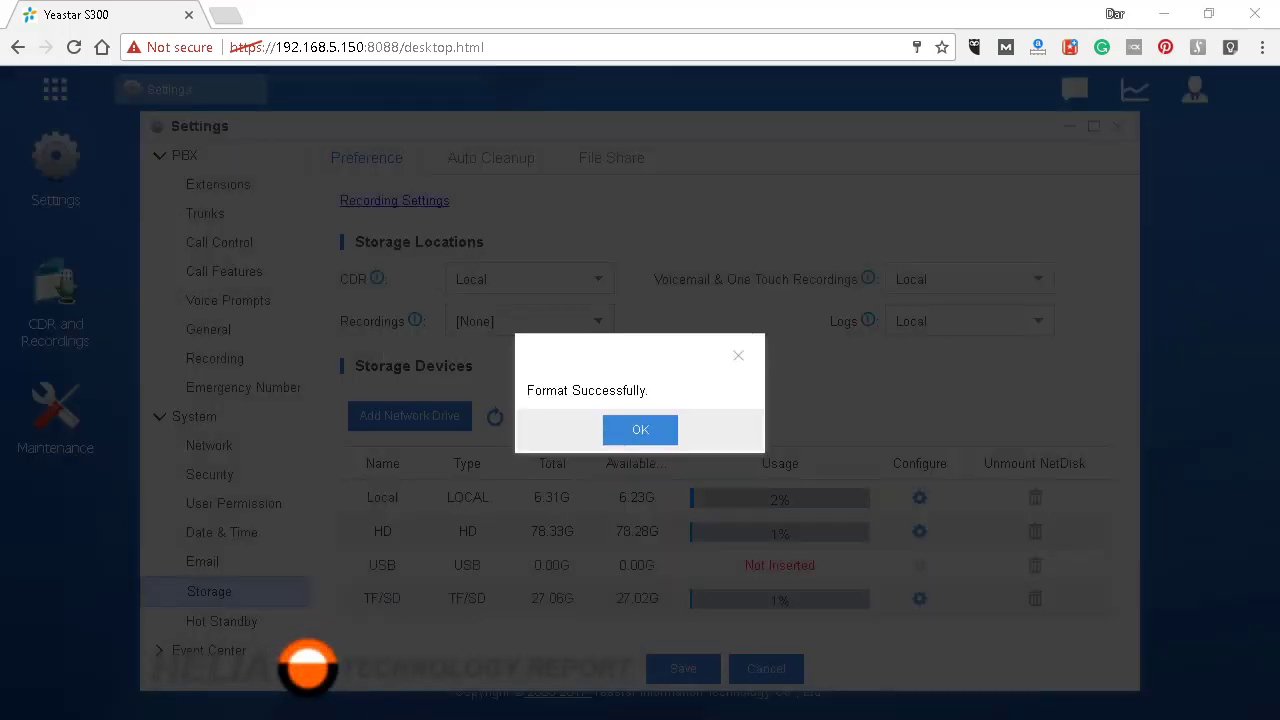
- Close the format success message, choose HD for CDR and Recordings, and try the Voicemail dropdown
{"action": "left_click", "coordinate": [640, 429]}
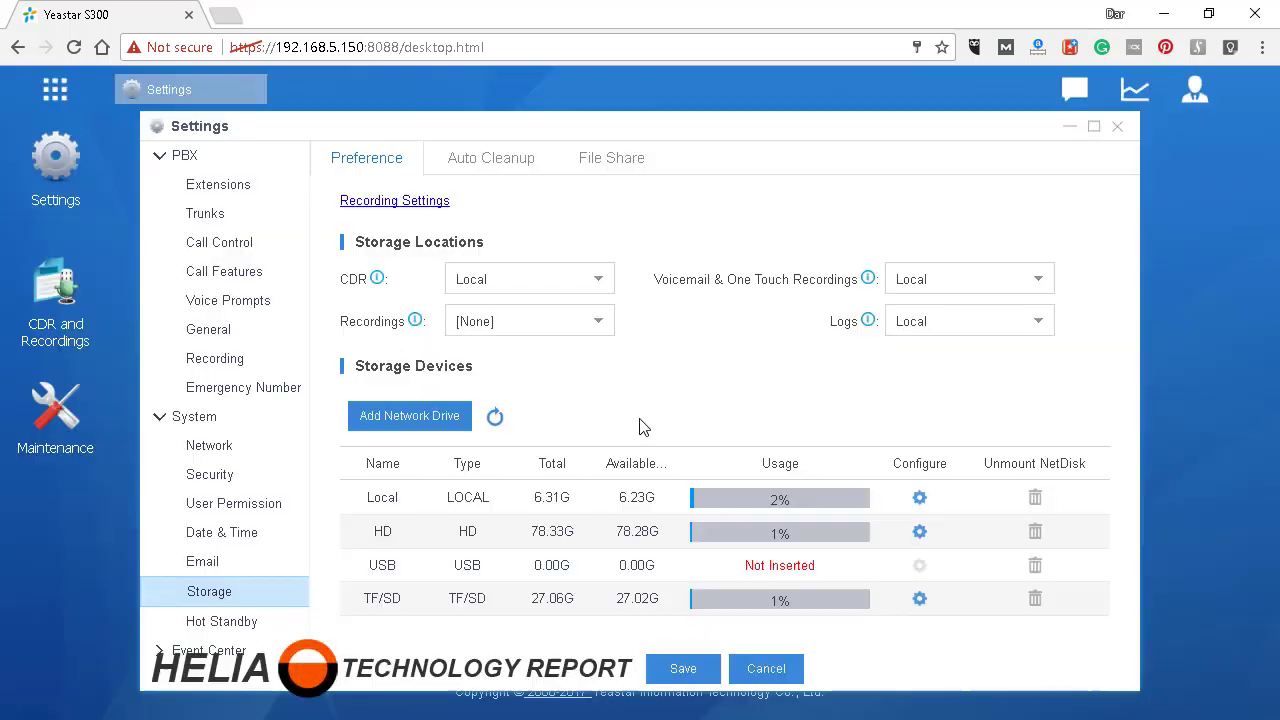
{"action": "left_click", "coordinate": [510, 283]}
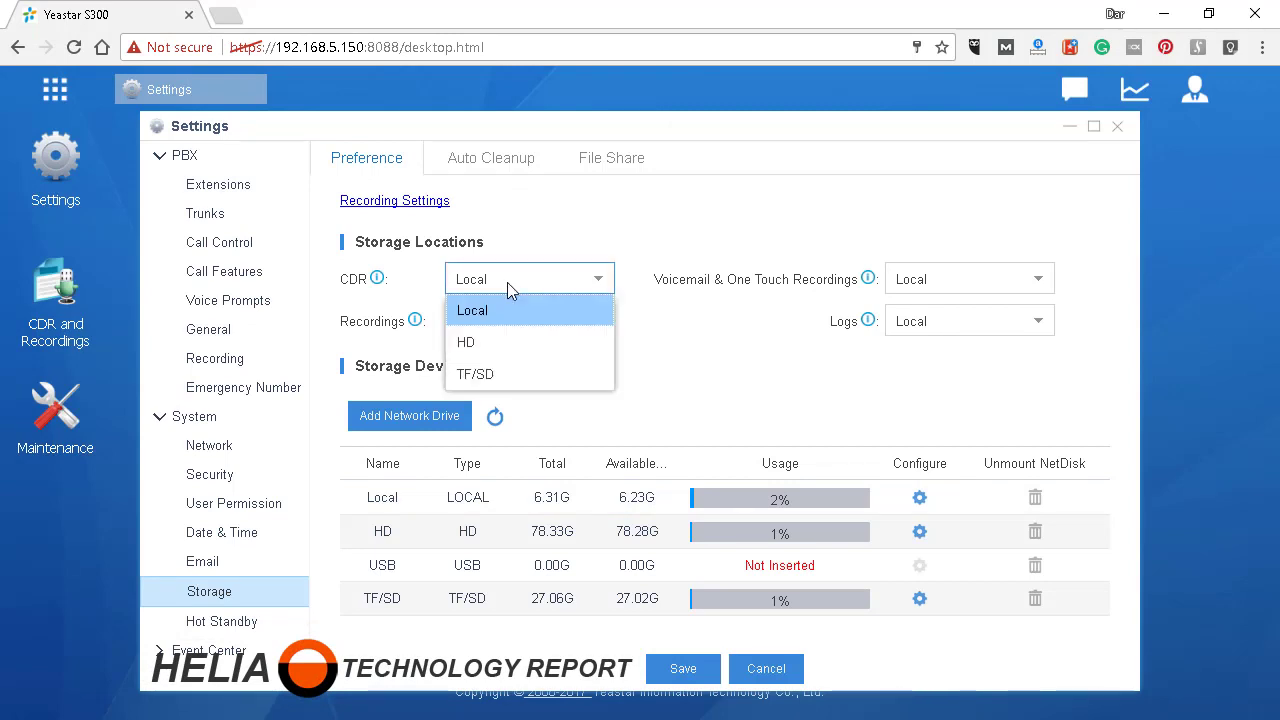
{"action": "left_click", "coordinate": [503, 344]}
{"action": "left_click", "coordinate": [503, 330]}
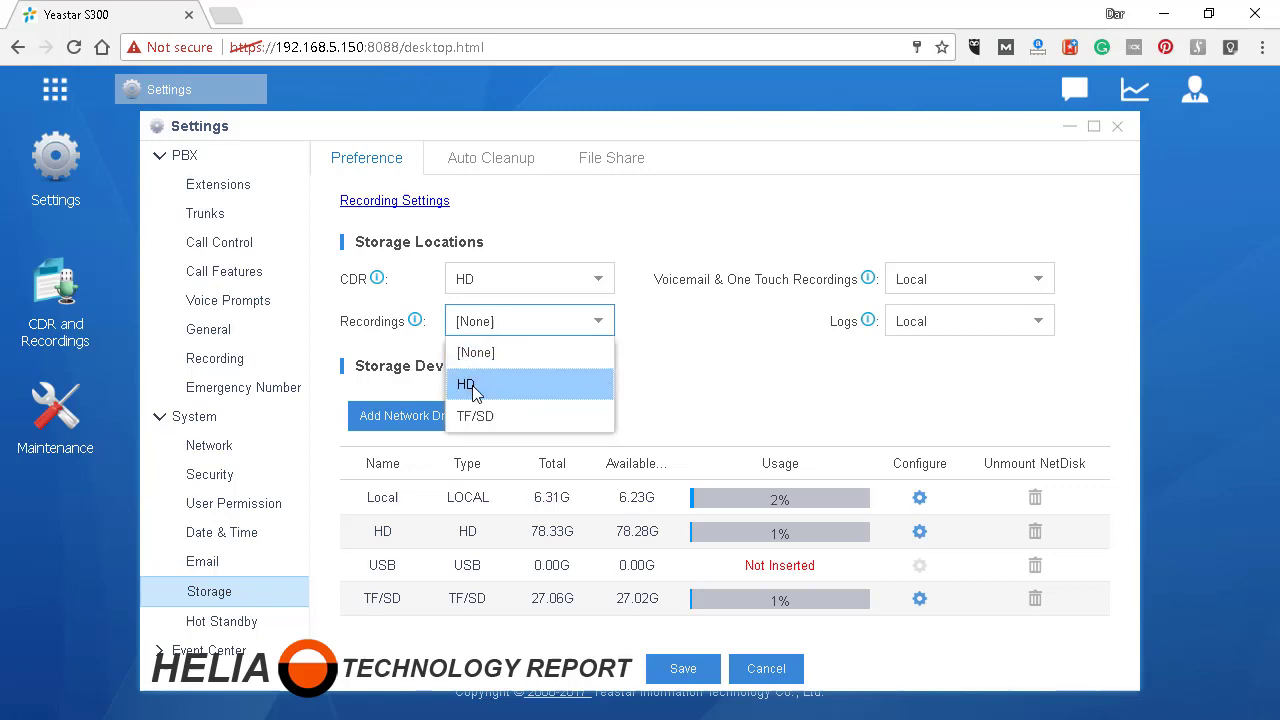
{"action": "left_click", "coordinate": [474, 388]}
{"action": "left_click", "coordinate": [930, 284]}
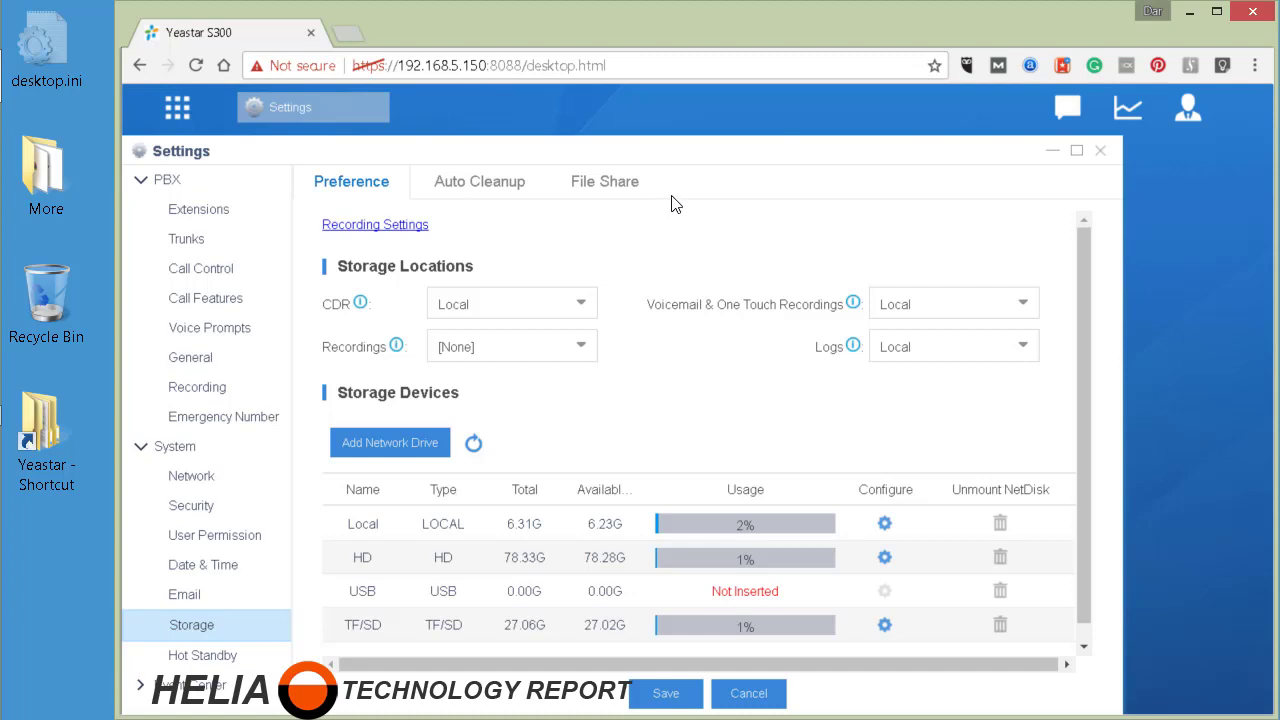
{"action": "left_click", "coordinate": [364, 454]}
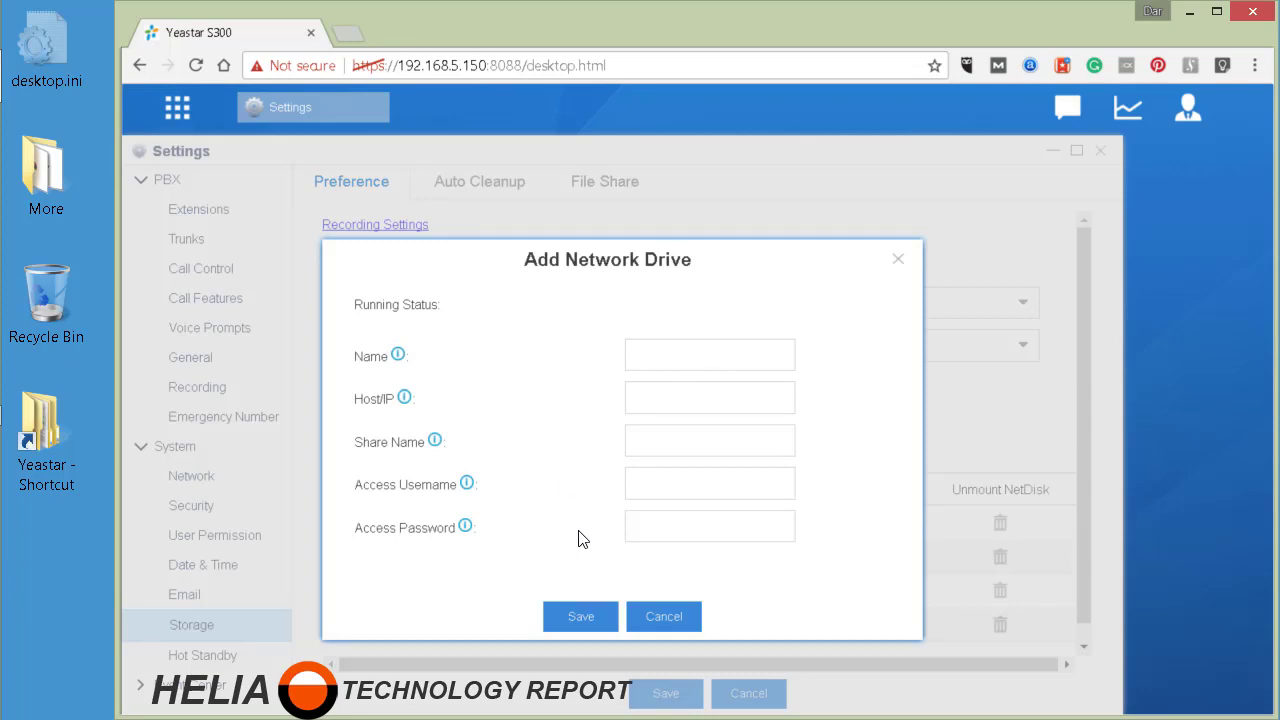
{"action": "left_click", "coordinate": [660, 352]}
{"action": "left_click", "coordinate": [641, 393]}
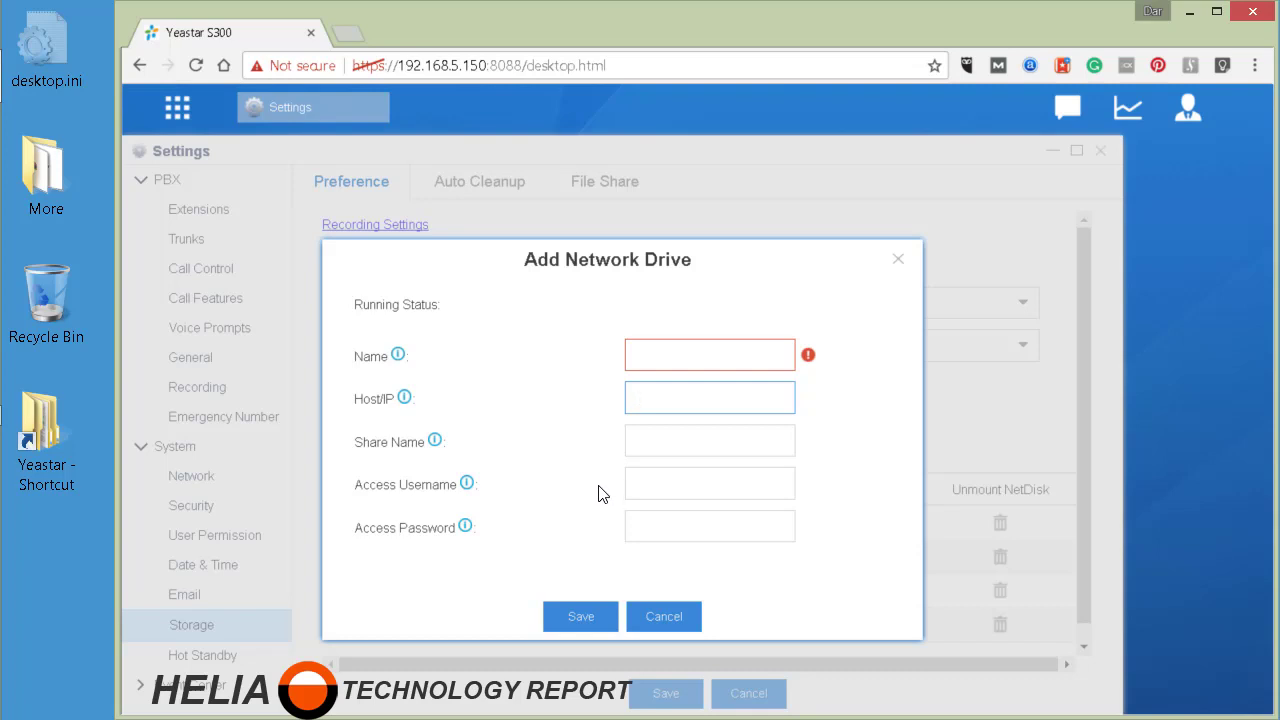
{"action": "left_click", "coordinate": [645, 610]}
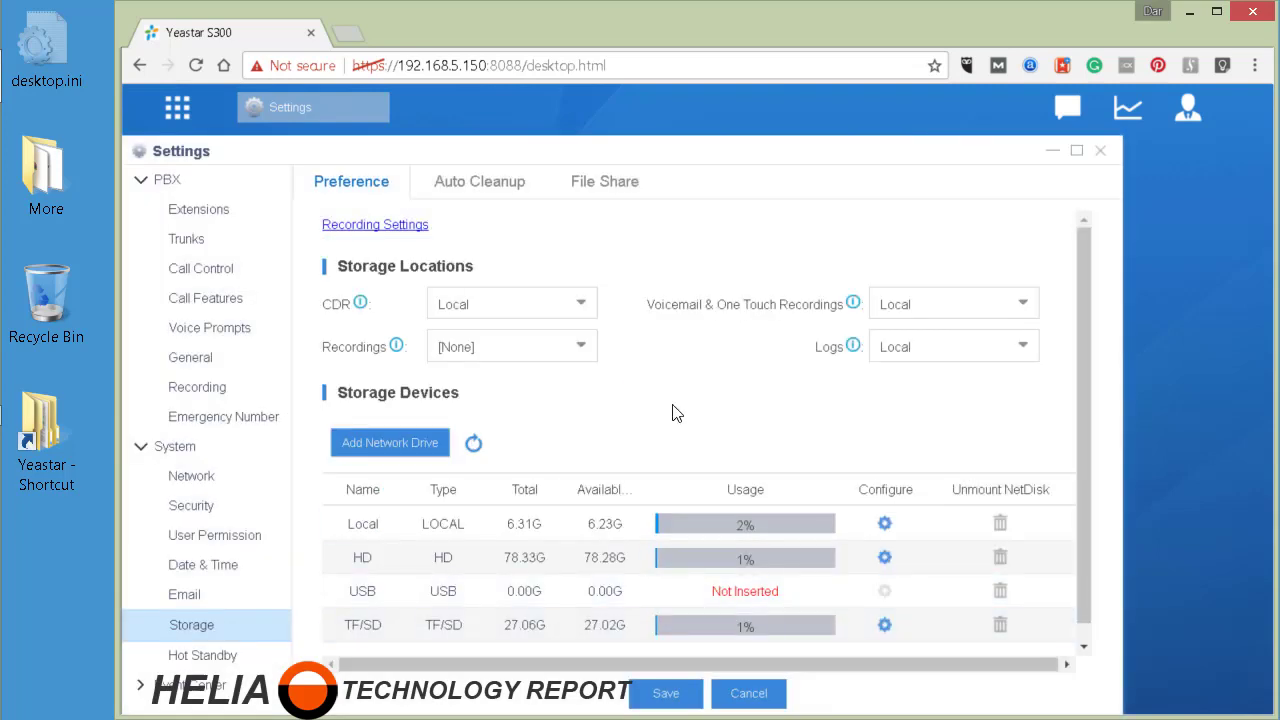
- Open the Yeastar folder, then the Storage folder's Properties, and launch its sharing dialog
{"action": "double_click", "coordinate": [45, 432]}
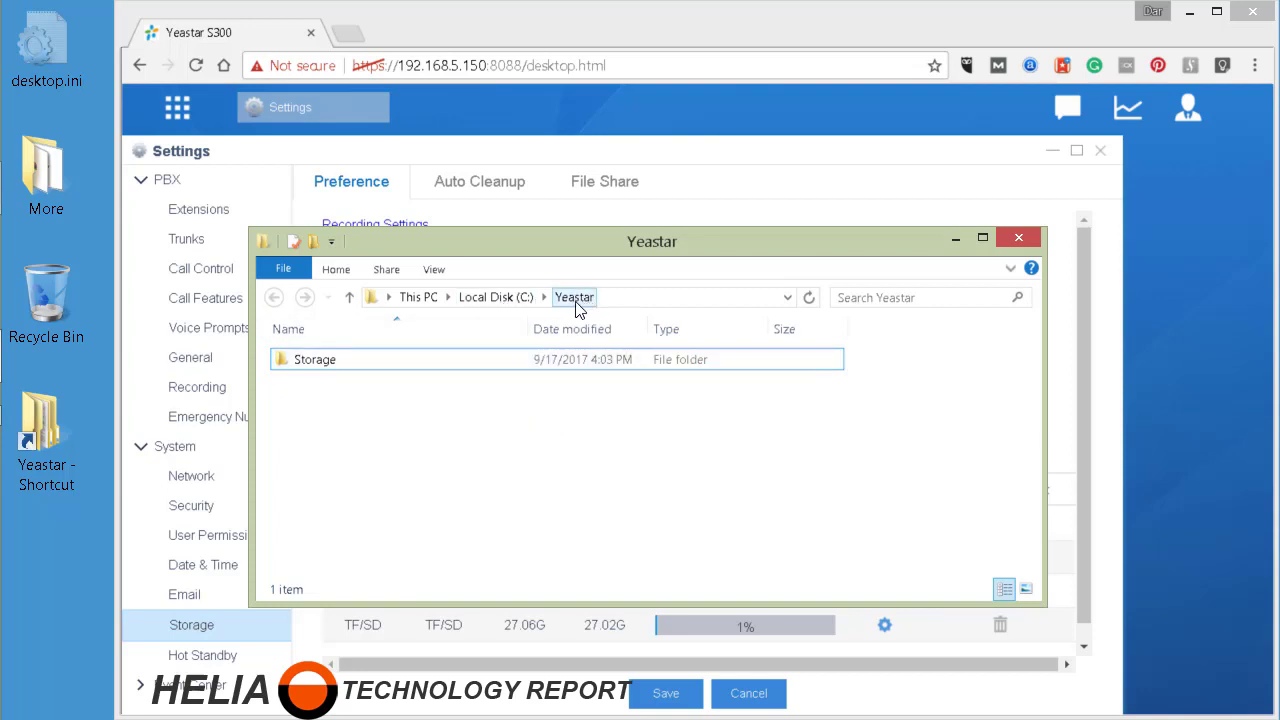
{"action": "right_click", "coordinate": [320, 363]}
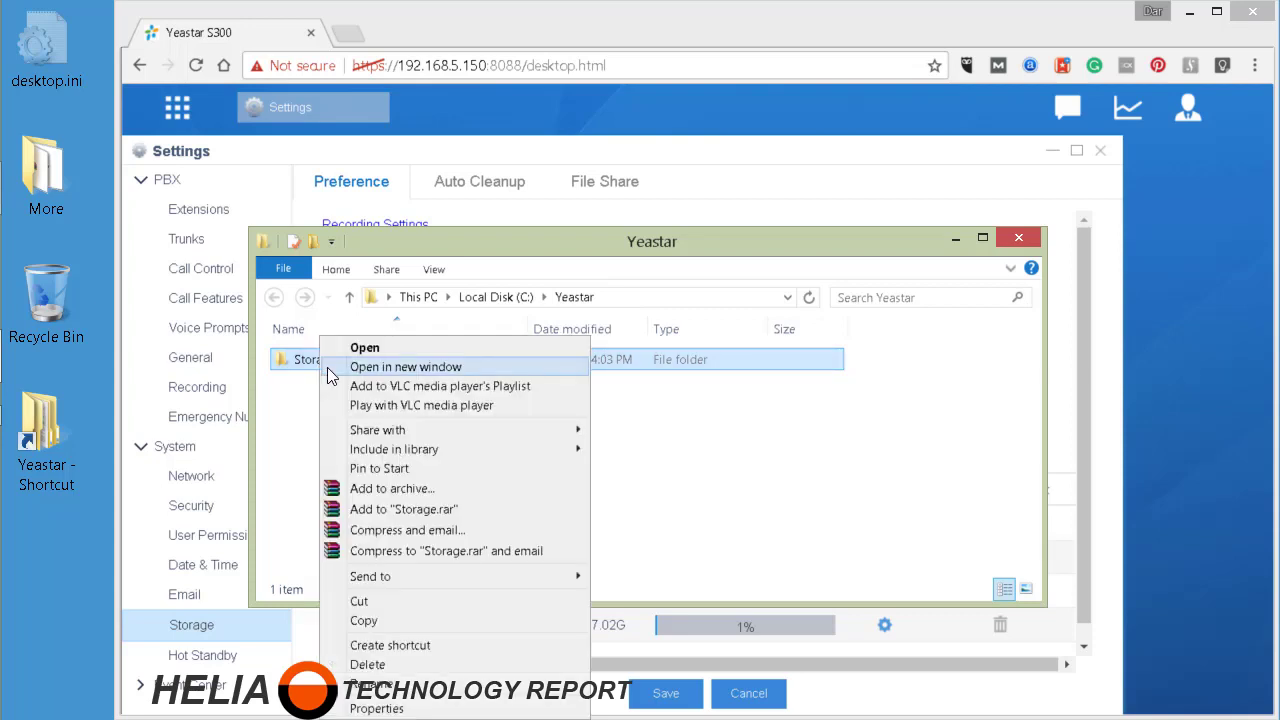
{"action": "left_click", "coordinate": [388, 709]}
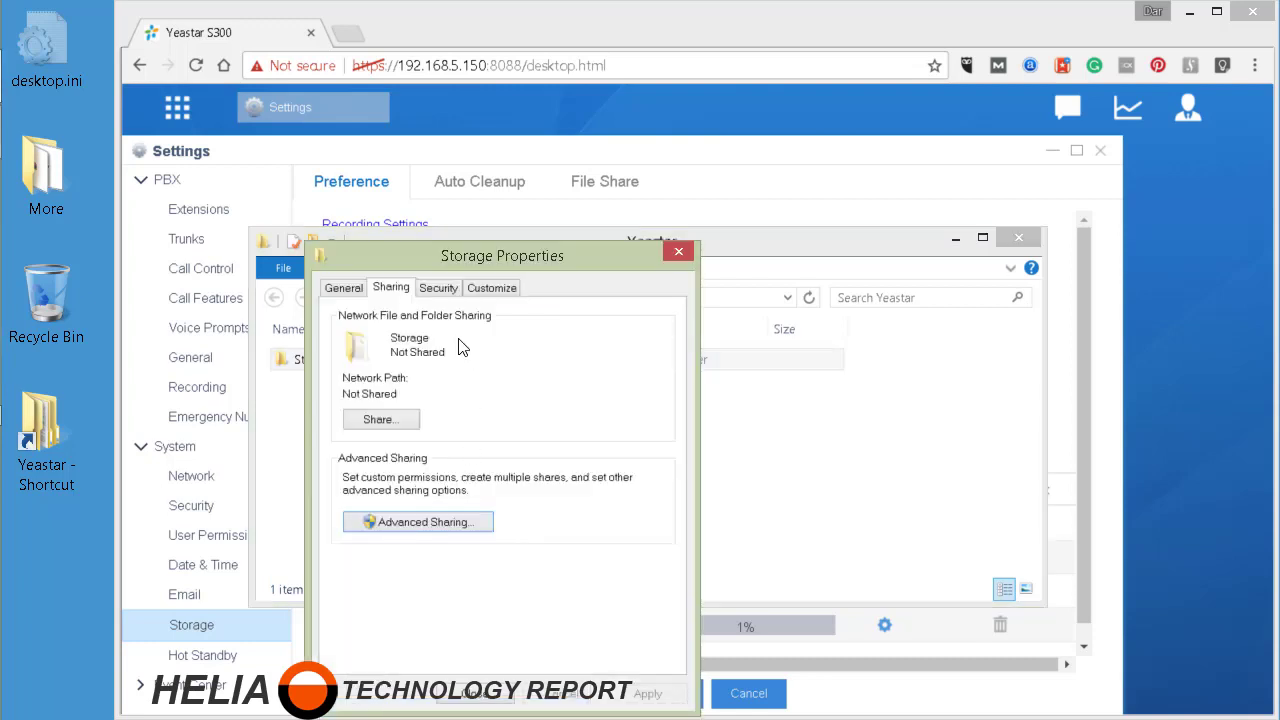
{"action": "left_click_drag", "start_coordinate": [538, 262], "coordinate": [612, 150]}
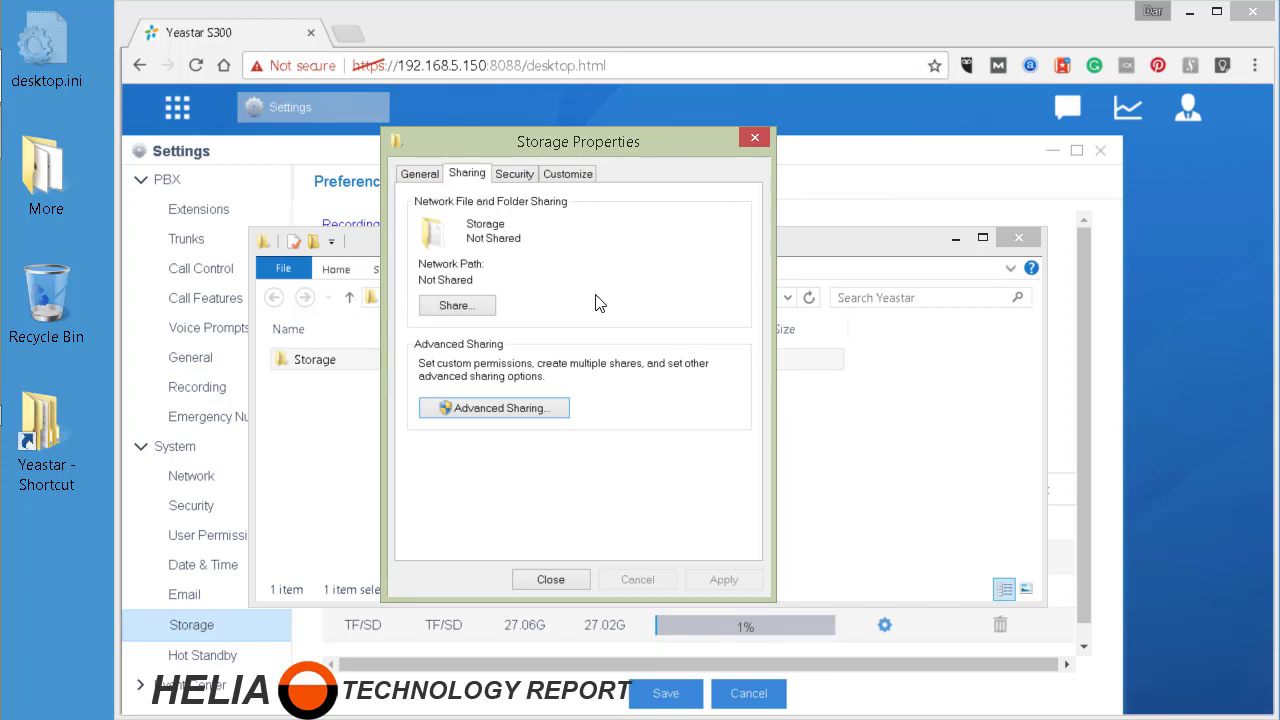
{"action": "left_click", "coordinate": [452, 308]}
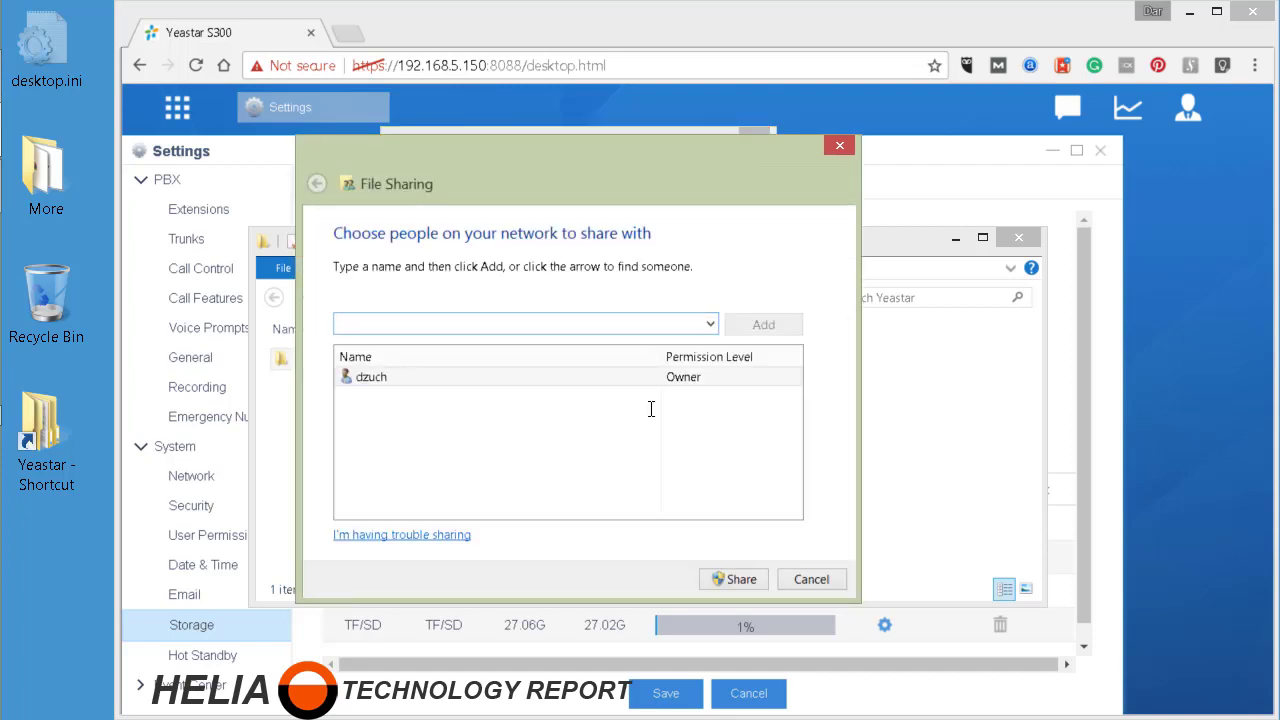
- Share the Storage folder with the PBX user account at Read/Write, then close Properties
{"action": "type", "text": "yeastar"}
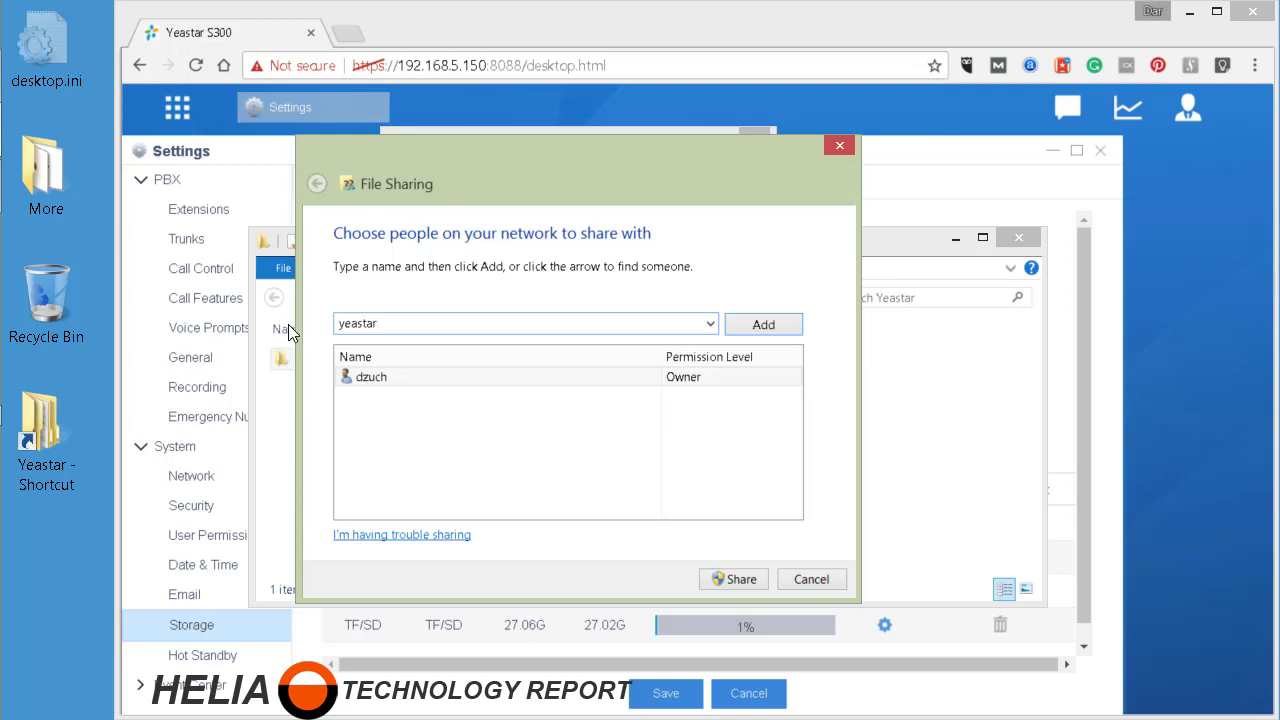
{"action": "left_click", "coordinate": [772, 328]}
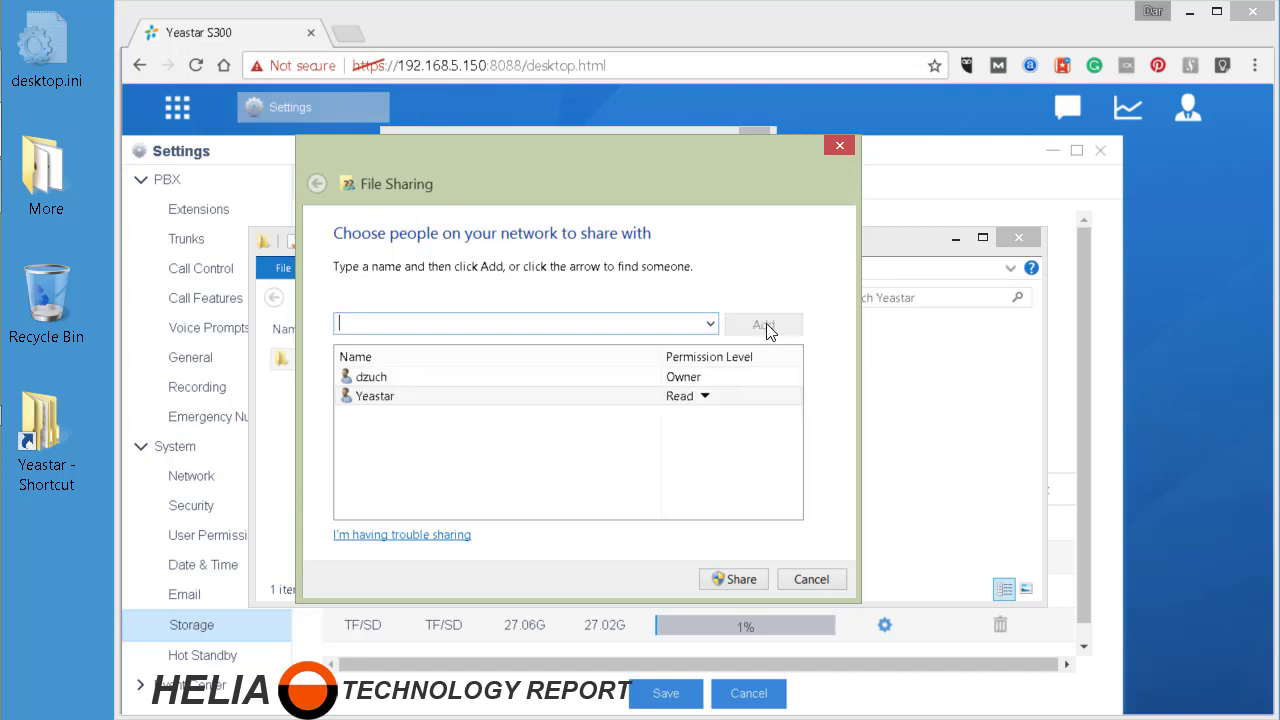
{"action": "left_click", "coordinate": [705, 398]}
{"action": "left_click", "coordinate": [747, 421]}
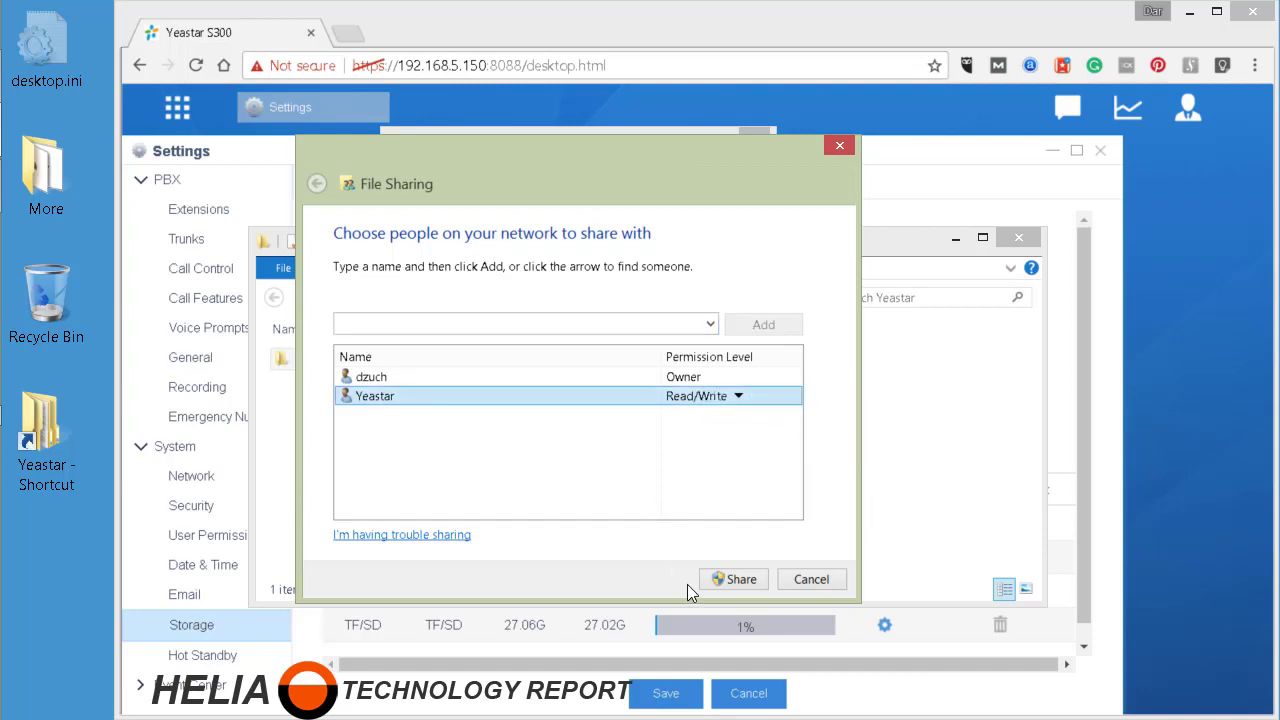
{"action": "left_click", "coordinate": [738, 580]}
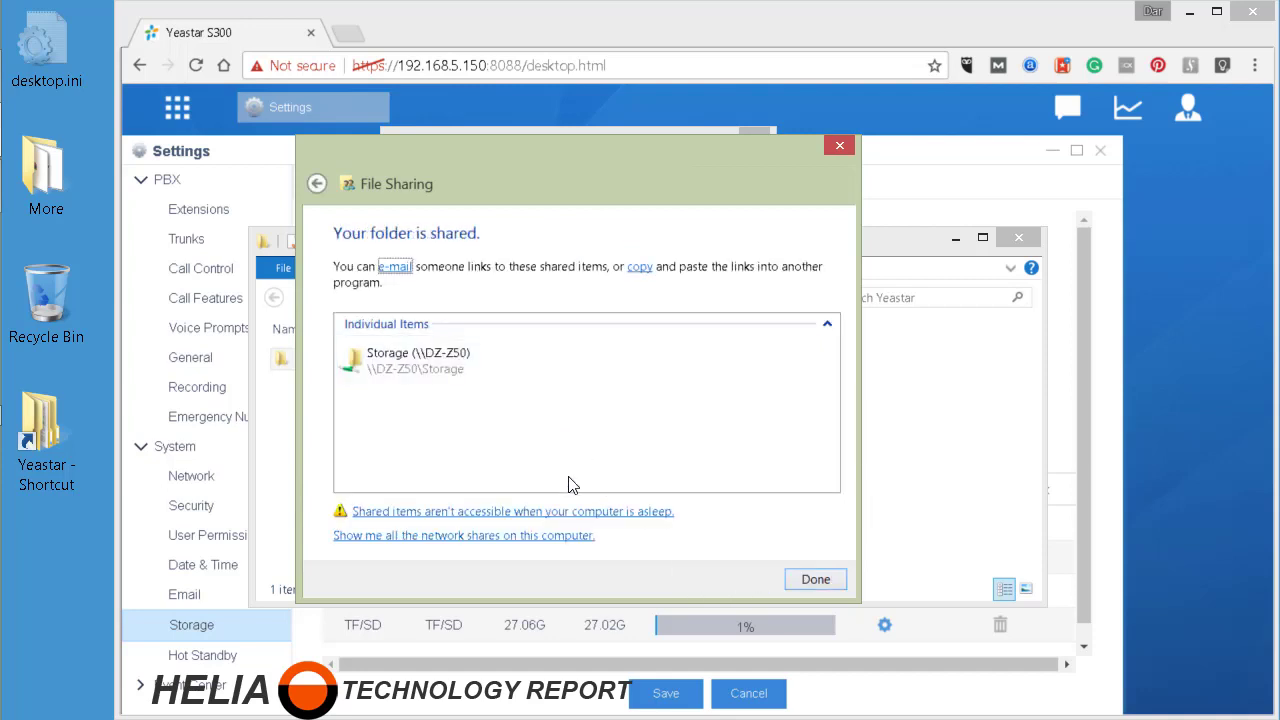
{"action": "left_click", "coordinate": [470, 460]}
{"action": "left_click", "coordinate": [815, 579]}
{"action": "left_click", "coordinate": [584, 580]}
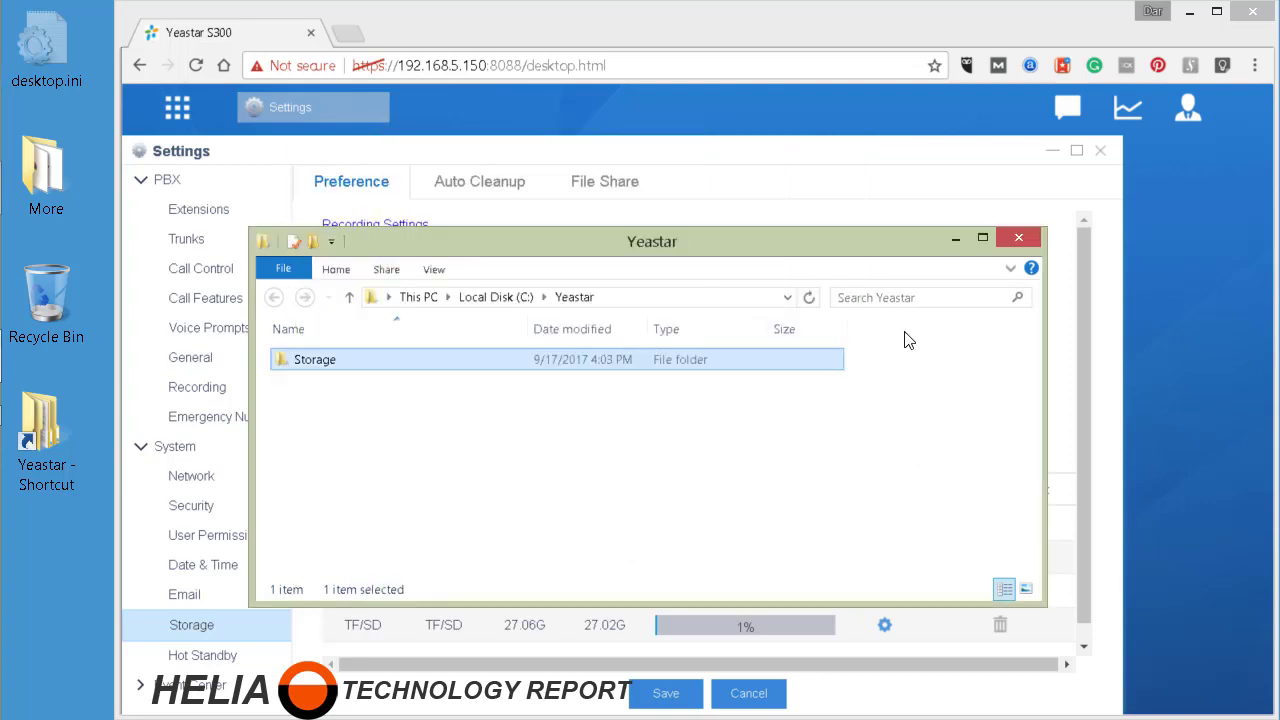
- Save network drive WindowsShare for host 192.168.5.6, share Storage, with access username and password
{"action": "left_click", "coordinate": [1016, 237]}
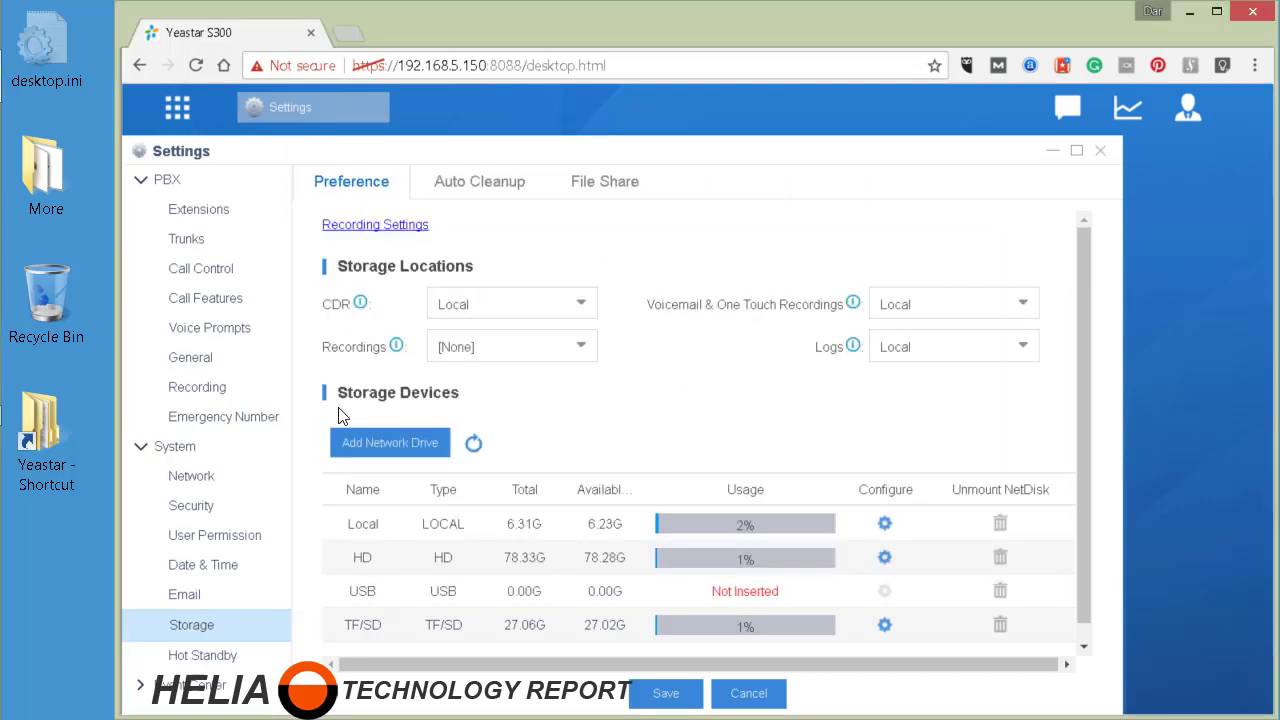
{"action": "left_click", "coordinate": [350, 442]}
{"action": "left_click", "coordinate": [671, 354]}
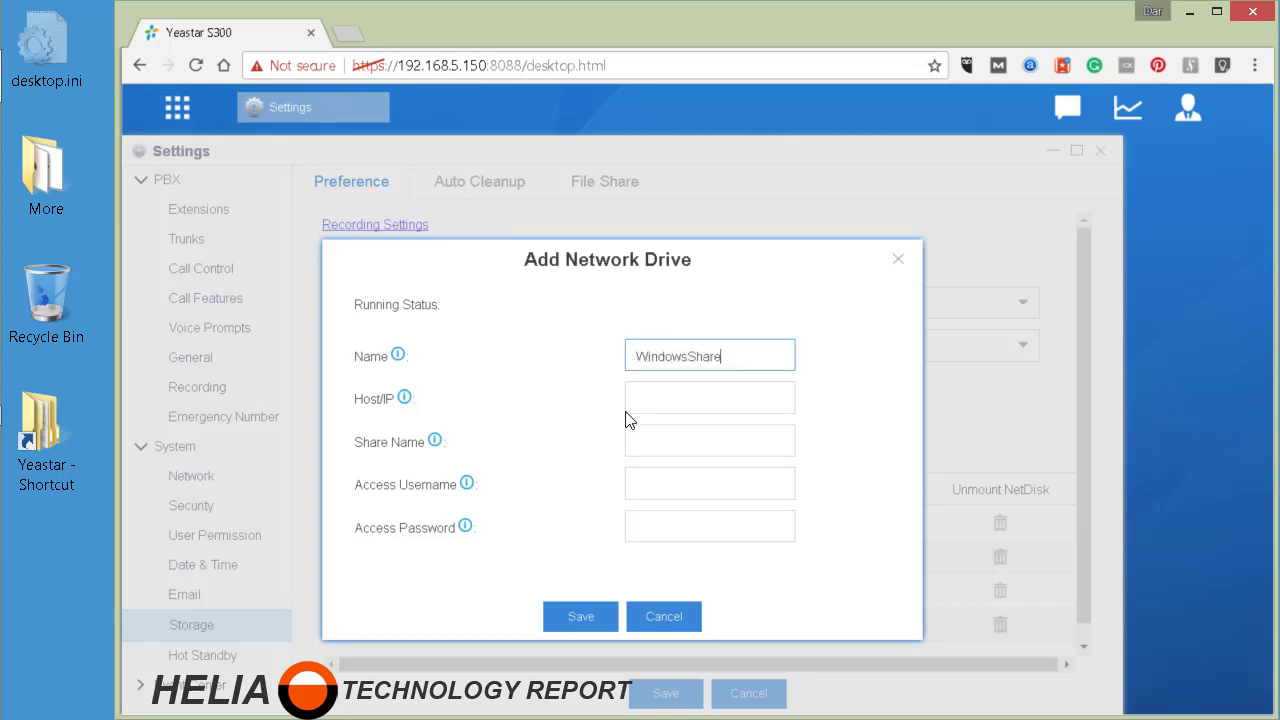
{"action": "left_click", "coordinate": [742, 385]}
{"action": "type", "text": "192.168.5.6"}
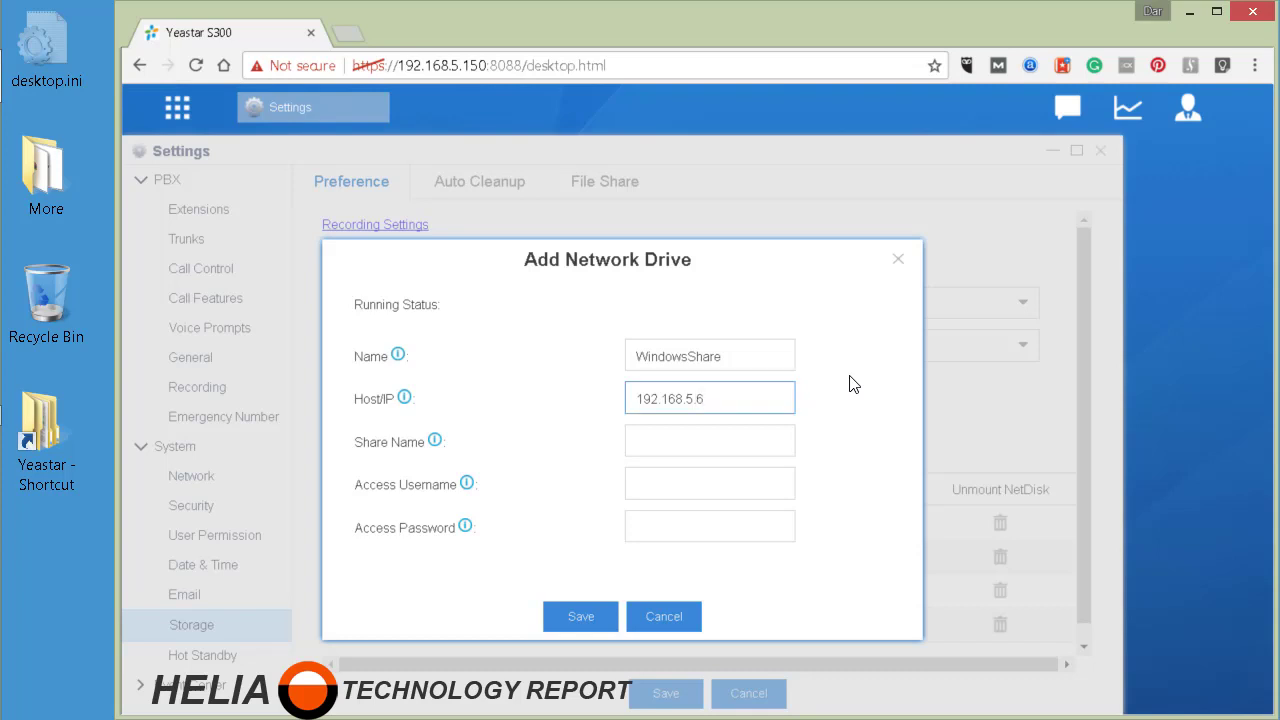
{"action": "left_click", "coordinate": [646, 446]}
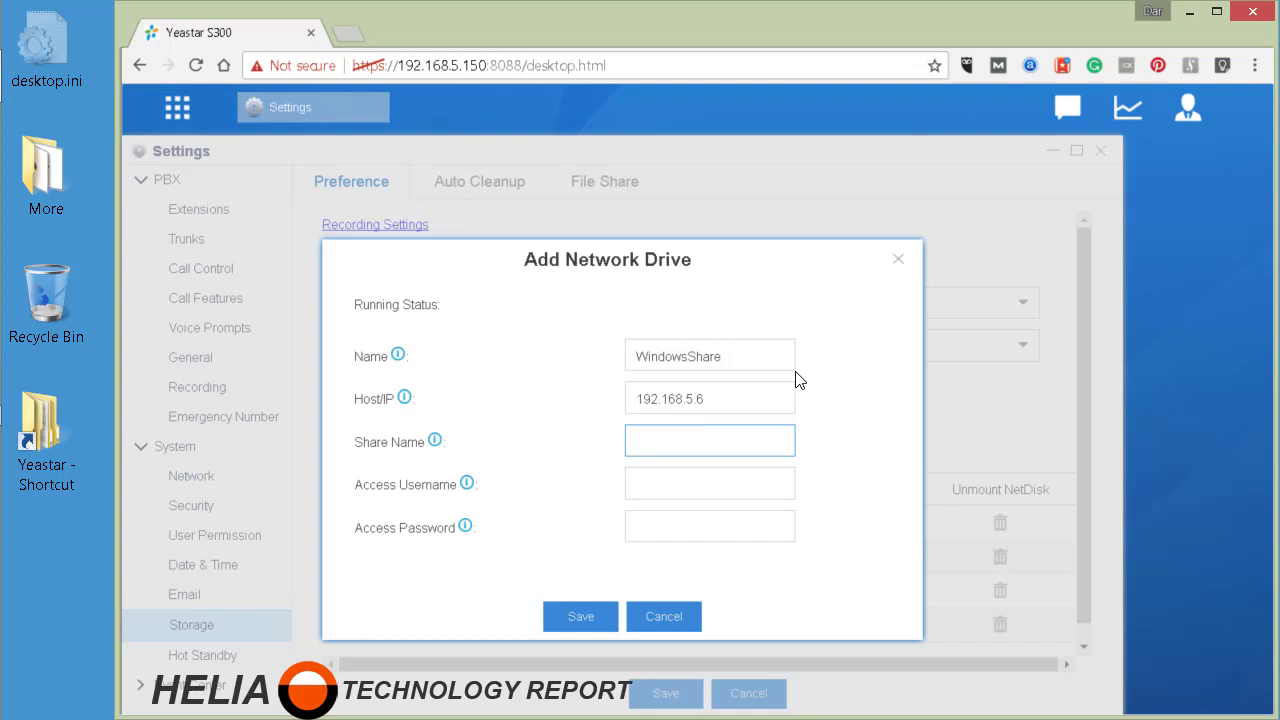
{"action": "type", "text": "Storage"}
{"action": "left_click", "coordinate": [631, 489]}
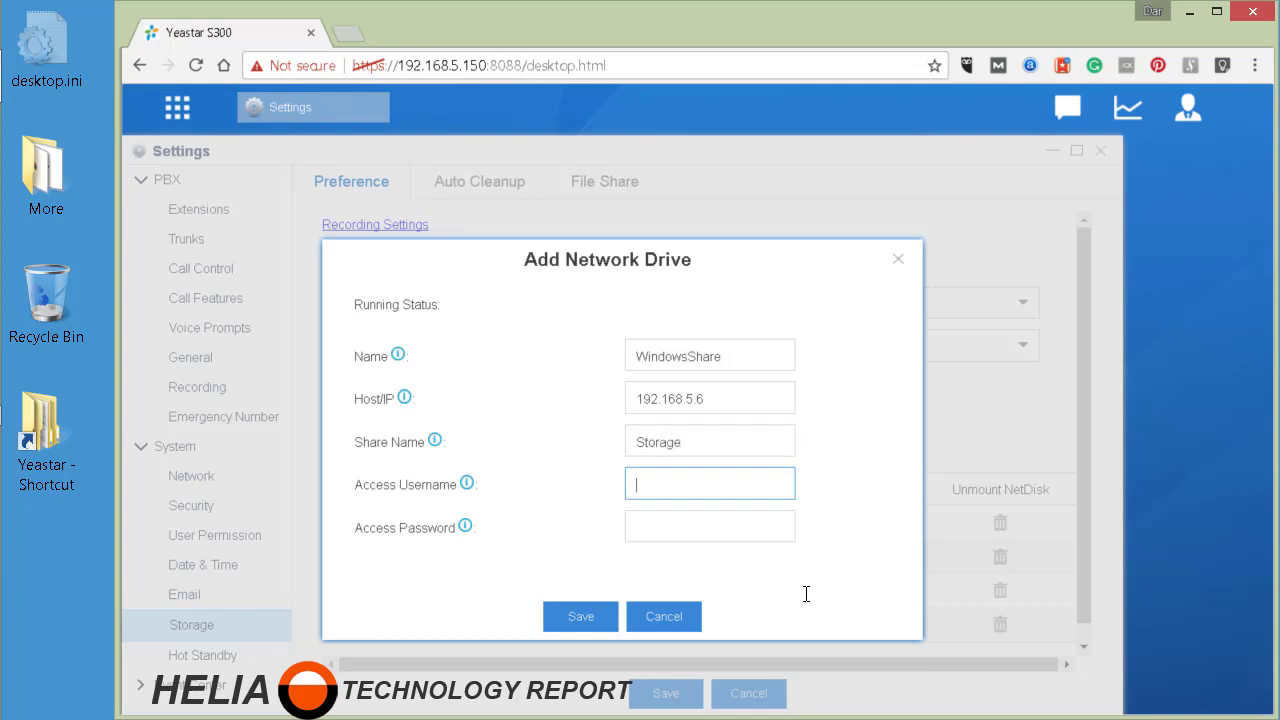
{"action": "type", "text": "yeastar"}
{"action": "left_click", "coordinate": [684, 524]}
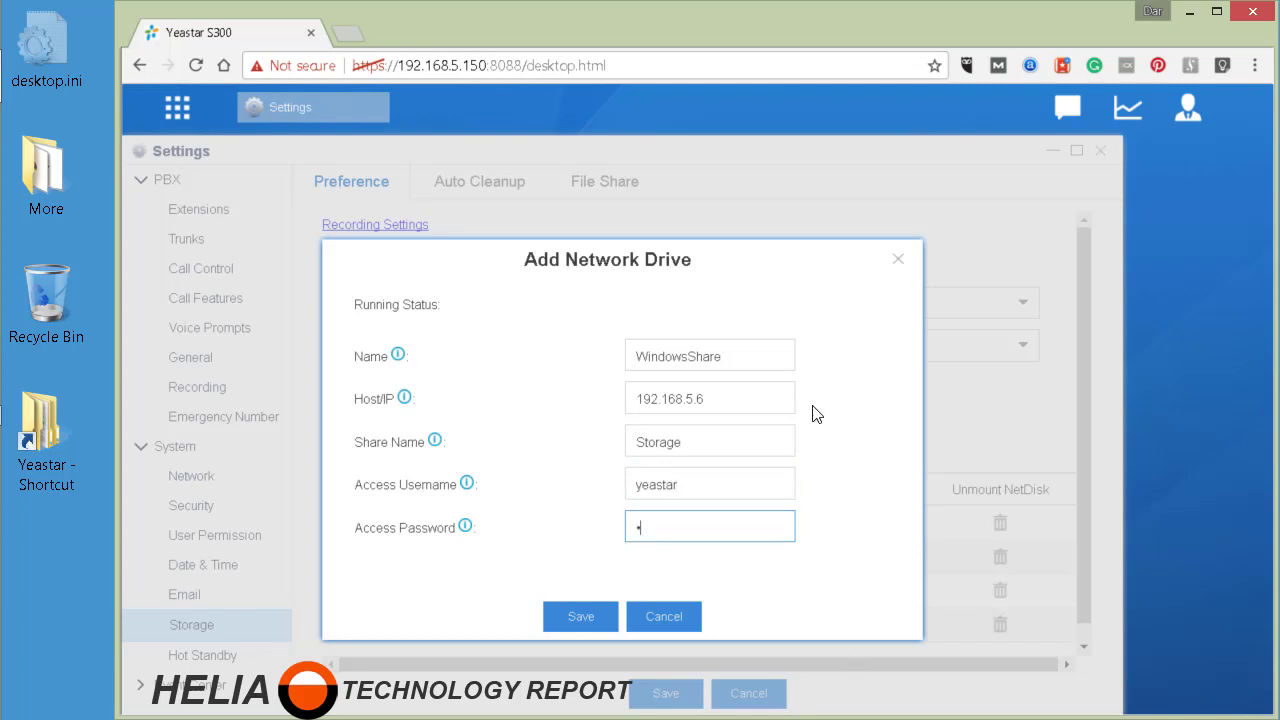
{"action": "type", "text": "•••••"}
{"action": "left_click", "coordinate": [582, 615]}
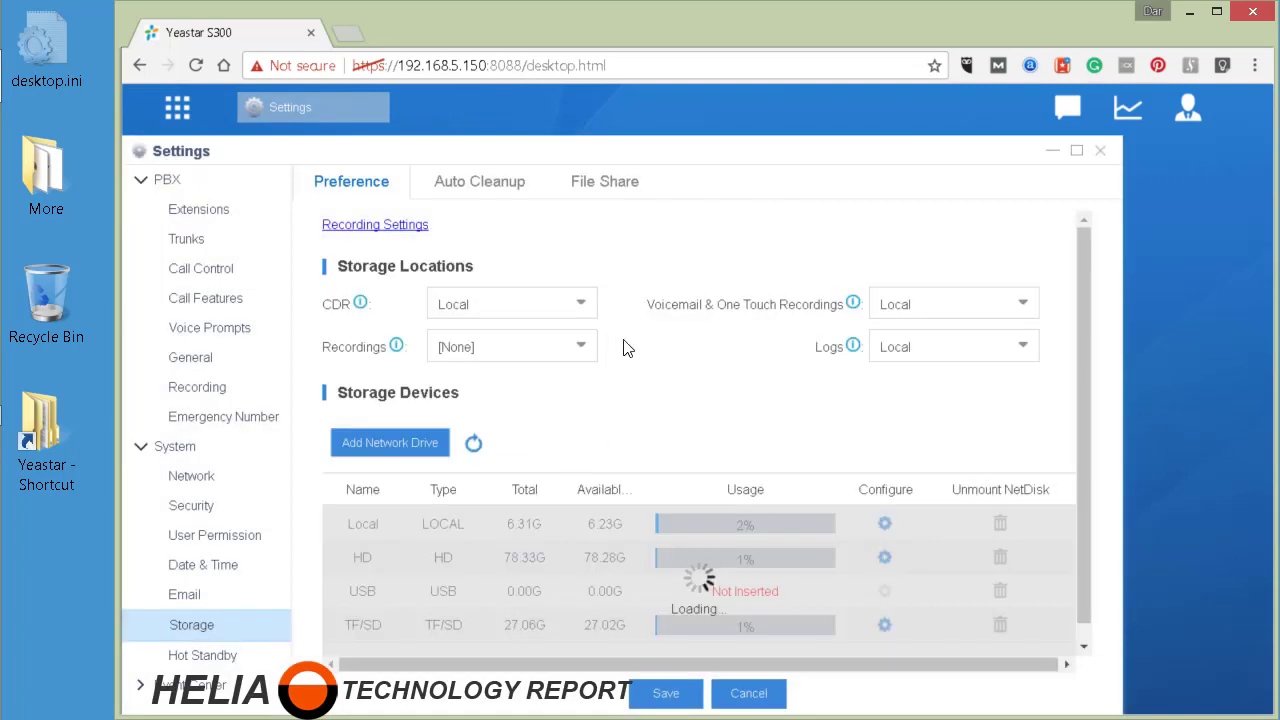
- Replace the WindowsShare NETDISK's stored access password with the correct one and save it
{"action": "scroll", "coordinate": [630, 355], "scroll_direction": "down", "scroll_amount": 1}
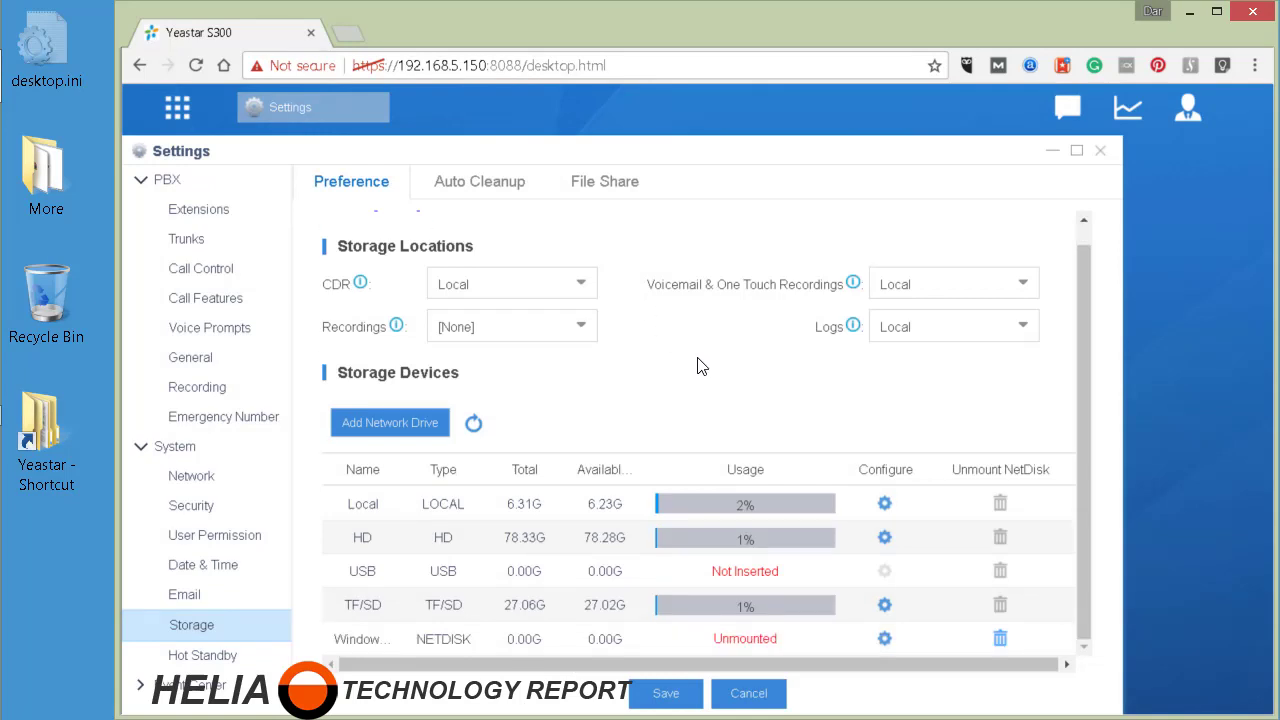
{"action": "left_click", "coordinate": [884, 638]}
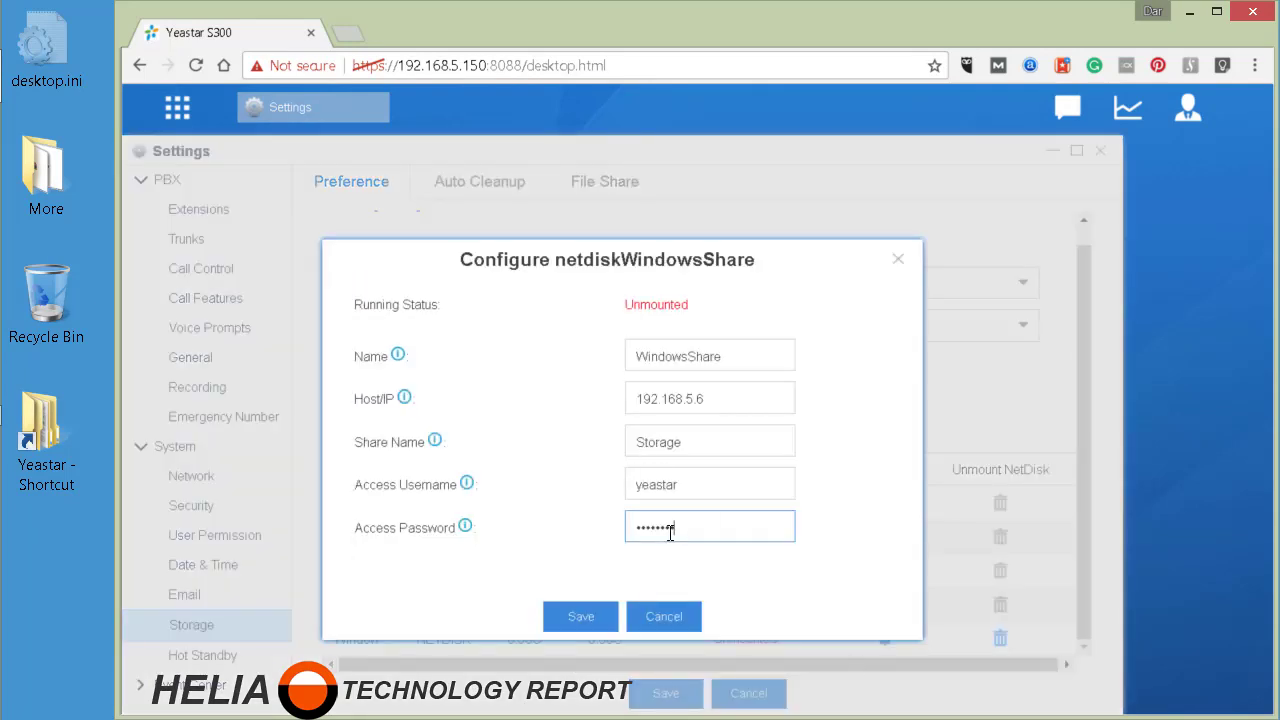
{"action": "left_click_drag", "start_coordinate": [678, 530], "coordinate": [530, 543]}
{"action": "left_click", "coordinate": [570, 618]}
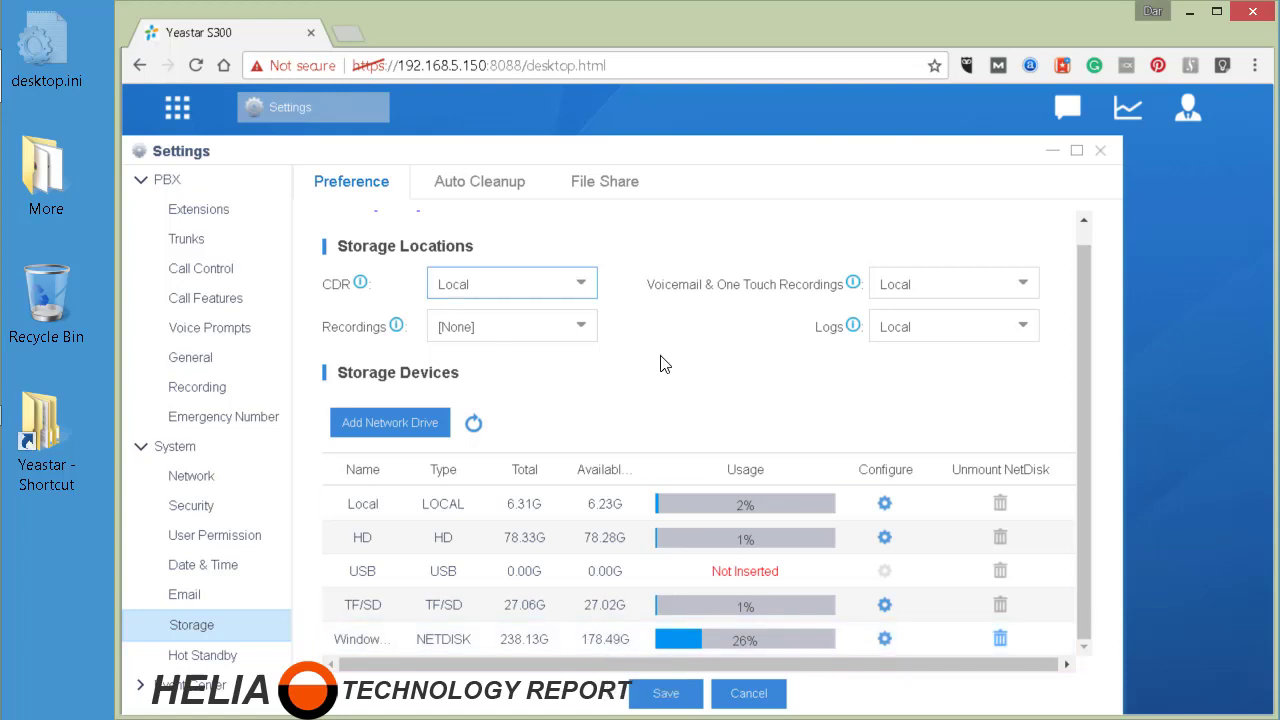
- Choose WindowsShare as the storage location for CDRs
{"action": "left_click", "coordinate": [528, 286]}
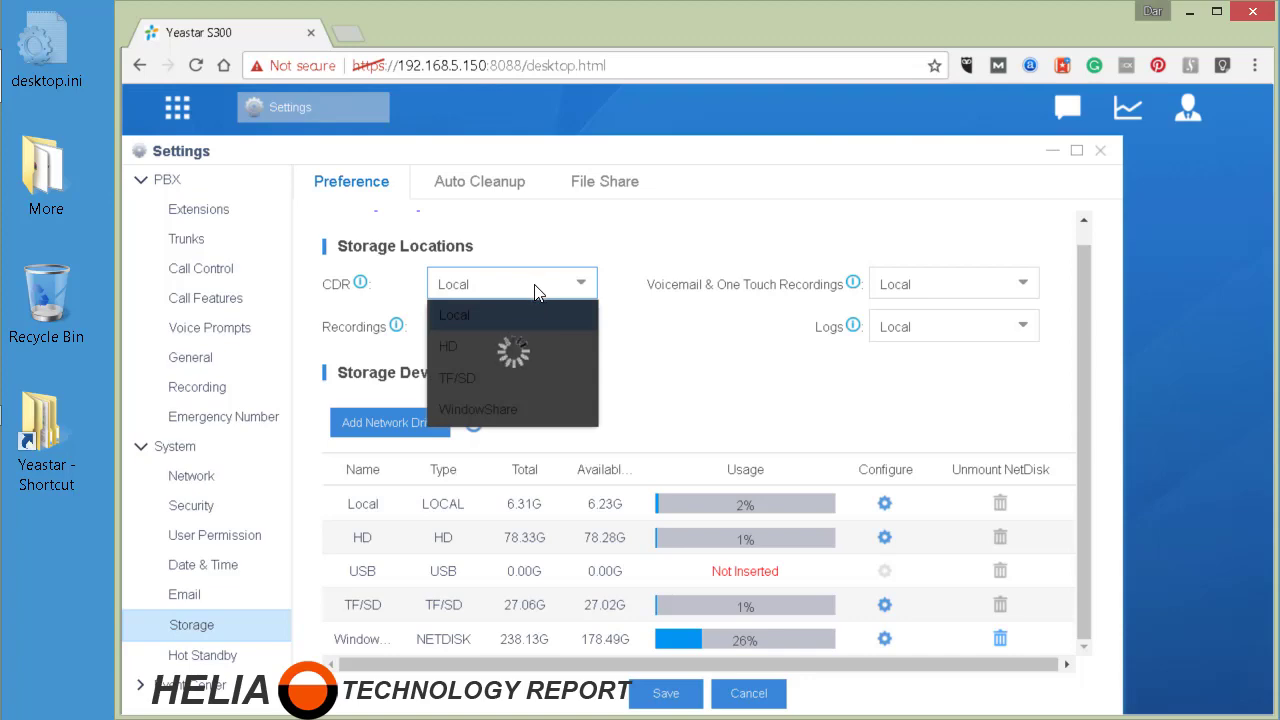
{"action": "left_click", "coordinate": [507, 412]}
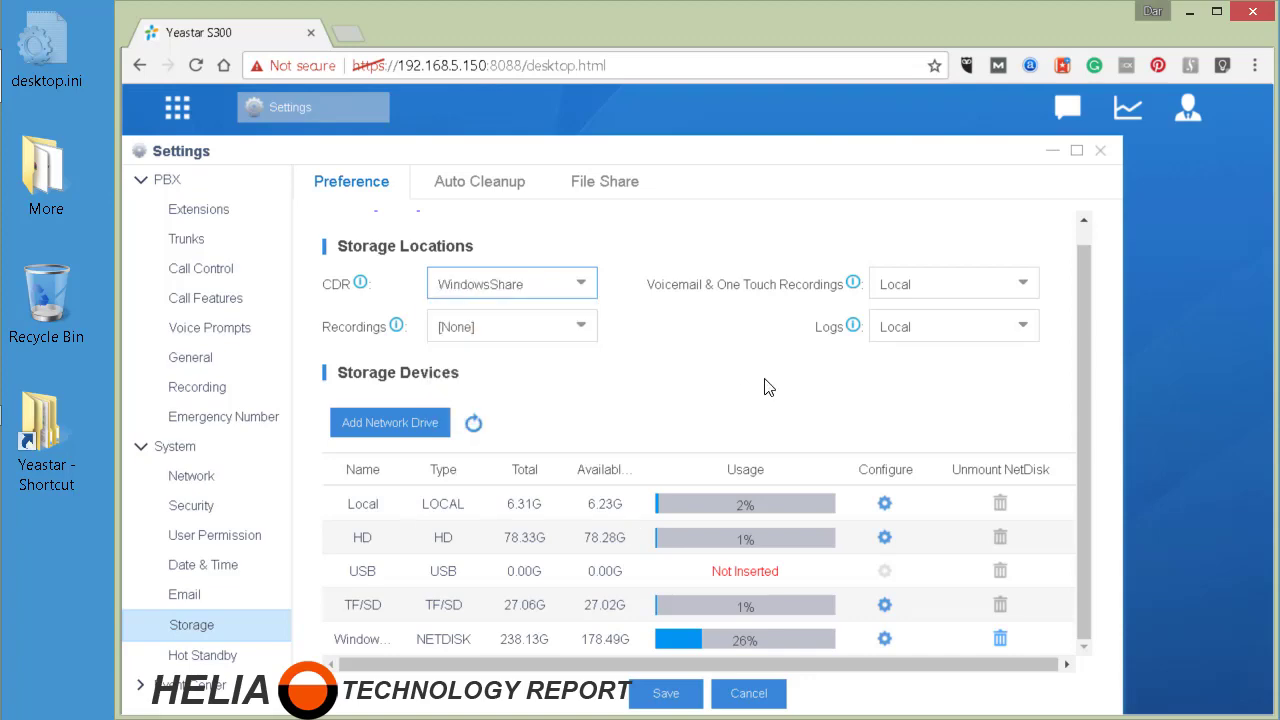